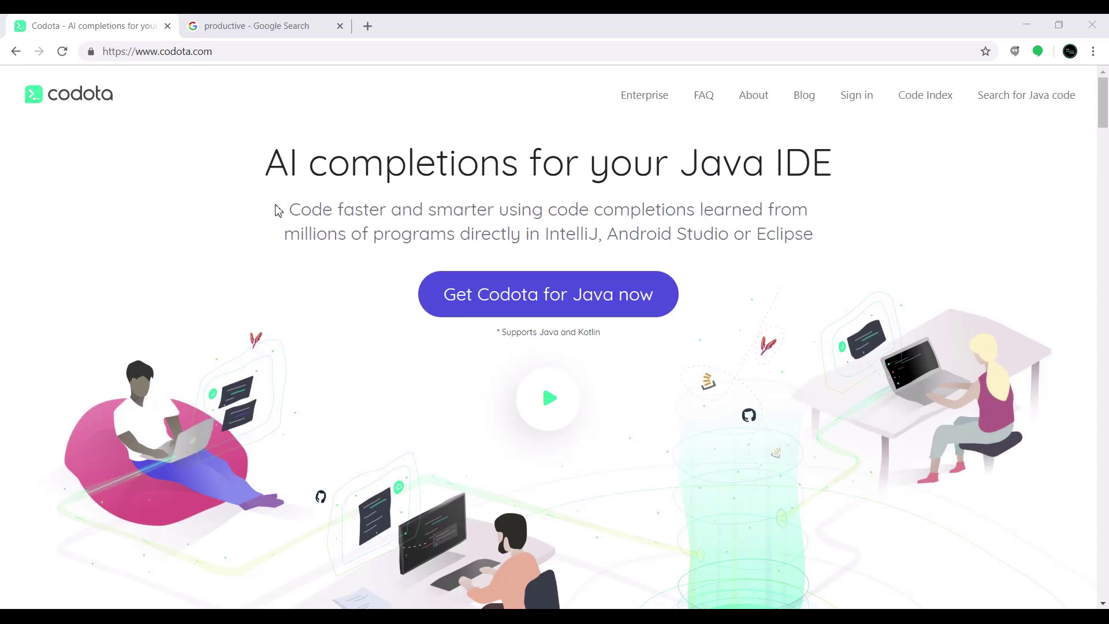
left_click_drag(1094, 104, 1090, 161)
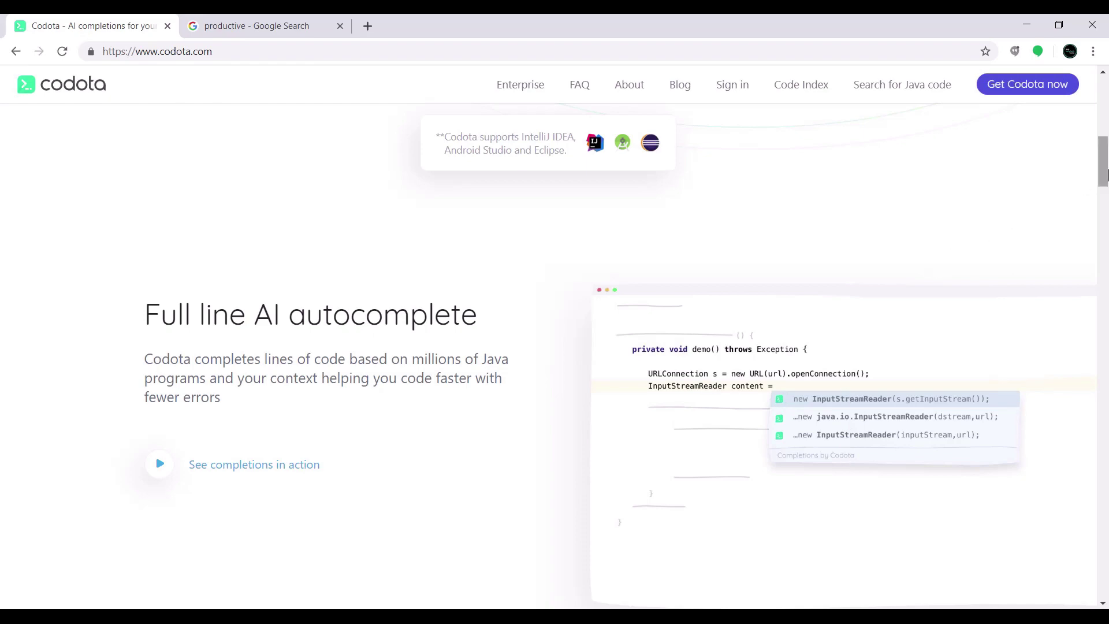
left_click_drag(1103, 178, 1103, 227)
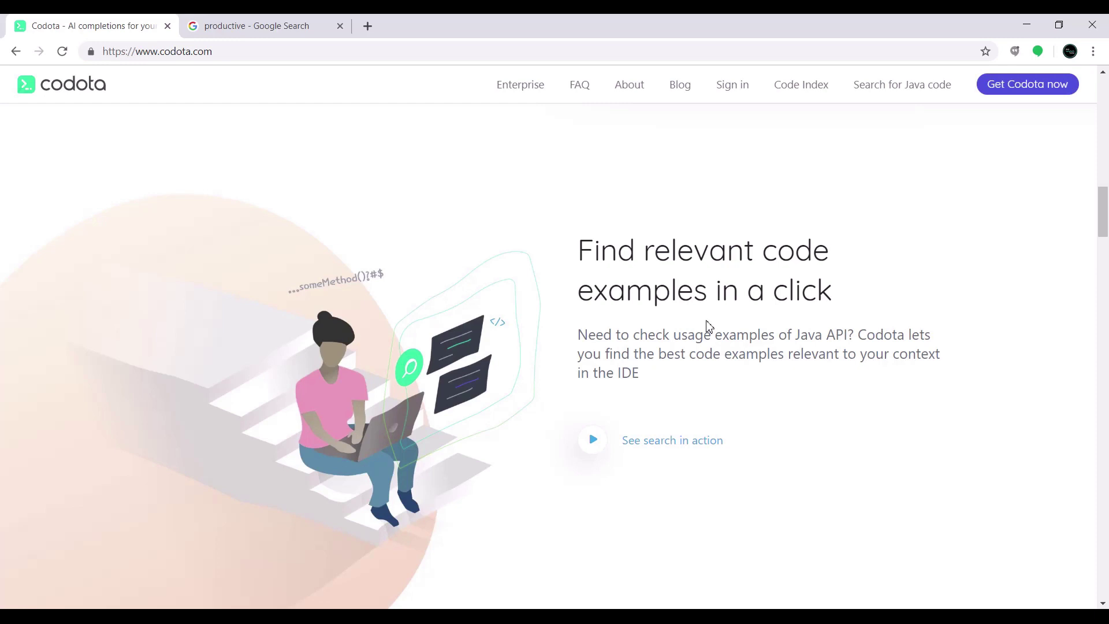
left_click_drag(1101, 212, 1094, 269)
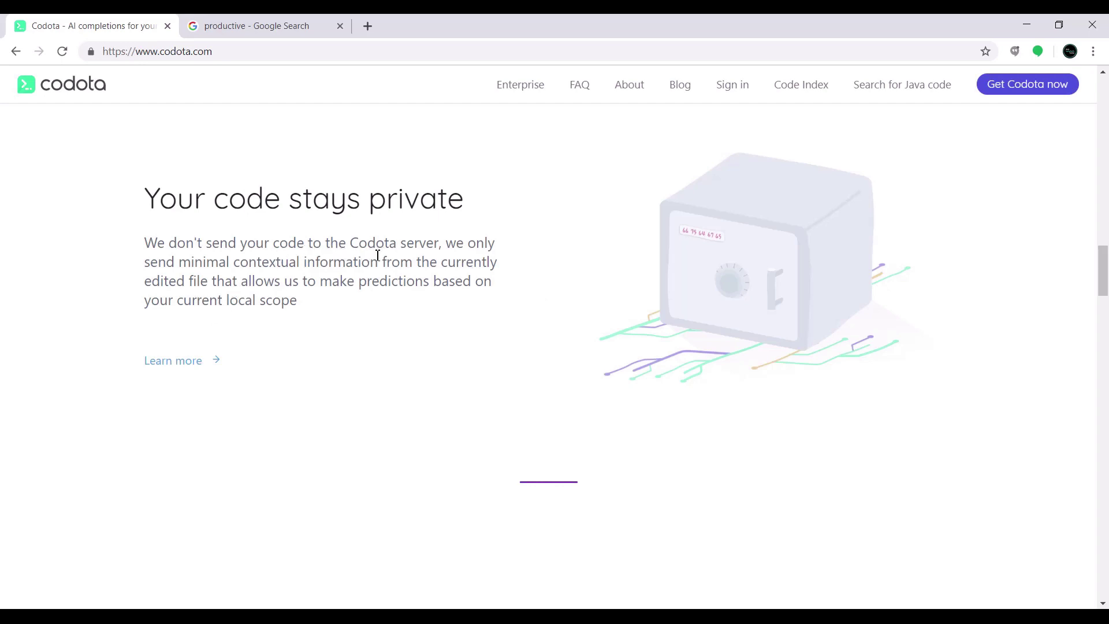
left_click_drag(1101, 263, 1091, 329)
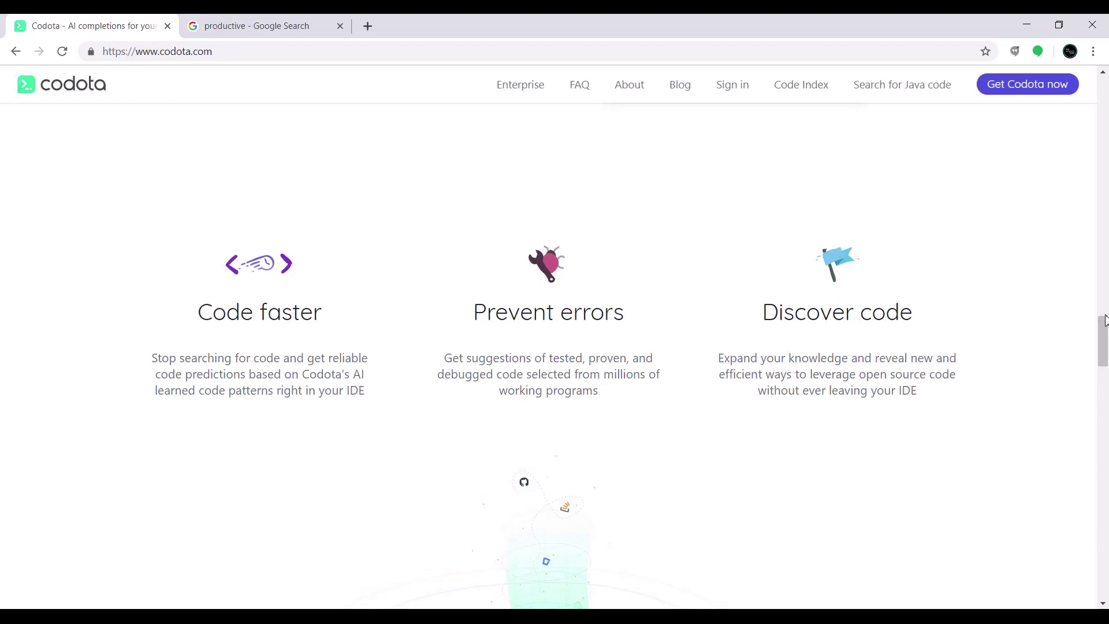
mouse_move(1104, 321)
left_mouse_down()
mouse_move(1101, 362)
mouse_move(1097, 323)
left_mouse_up()
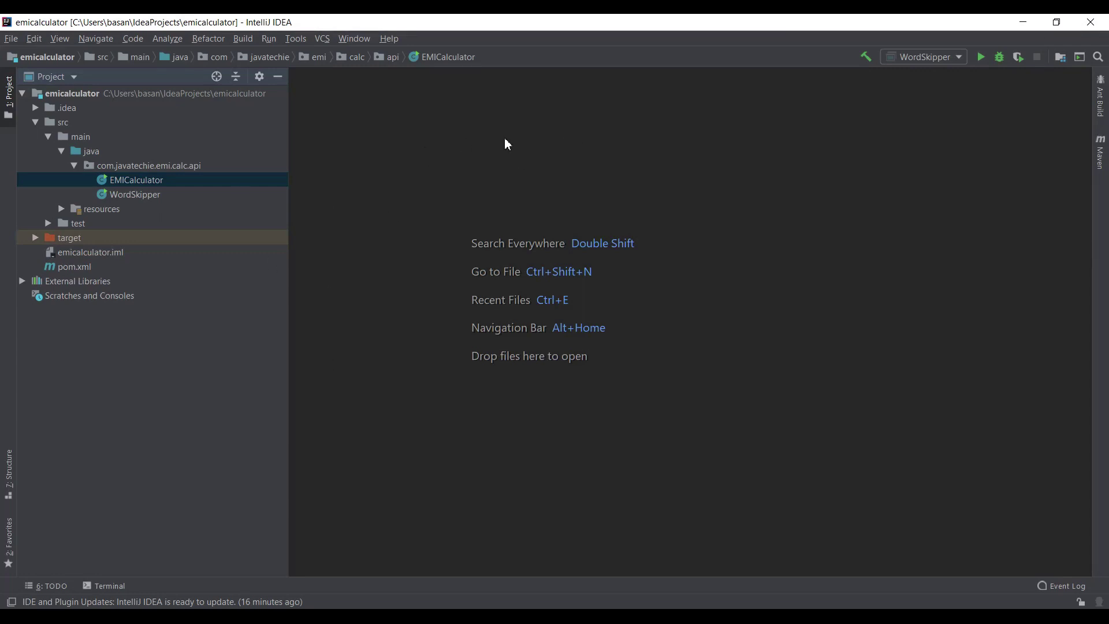
Find the Codota plugin in the Settings Plugins Marketplace and show its details
key("ctrl+alt+s")
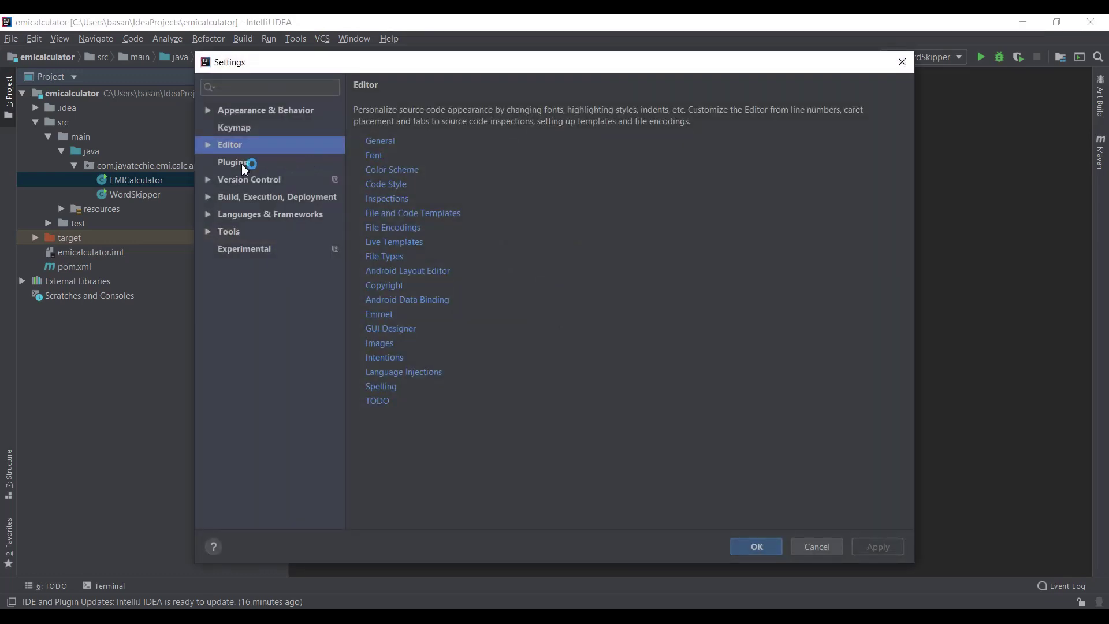
left_click(243, 165)
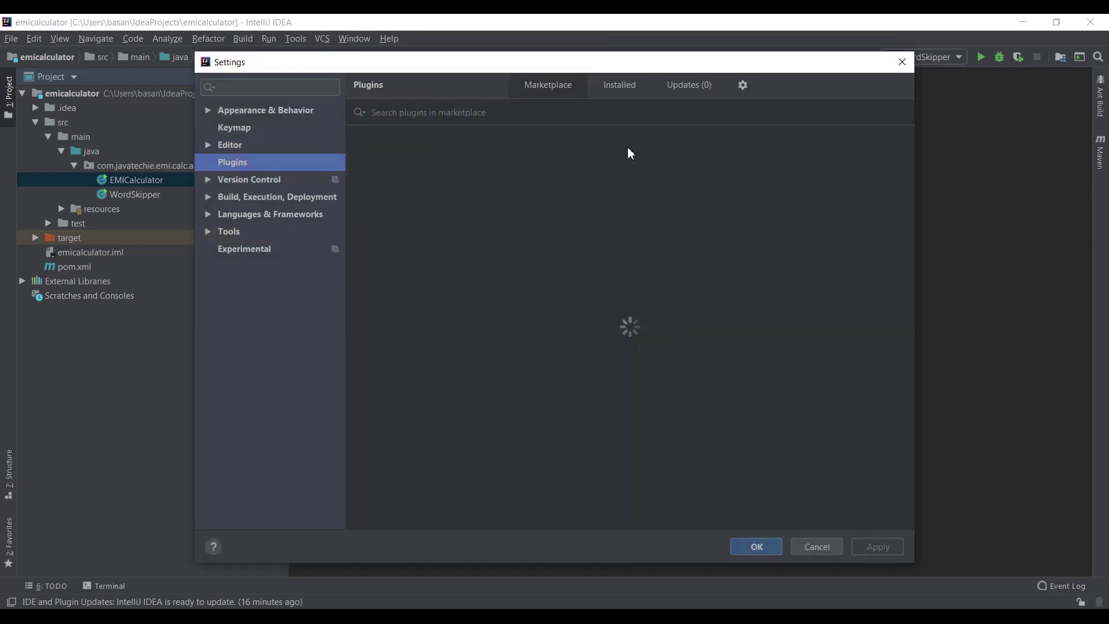
left_click(476, 117)
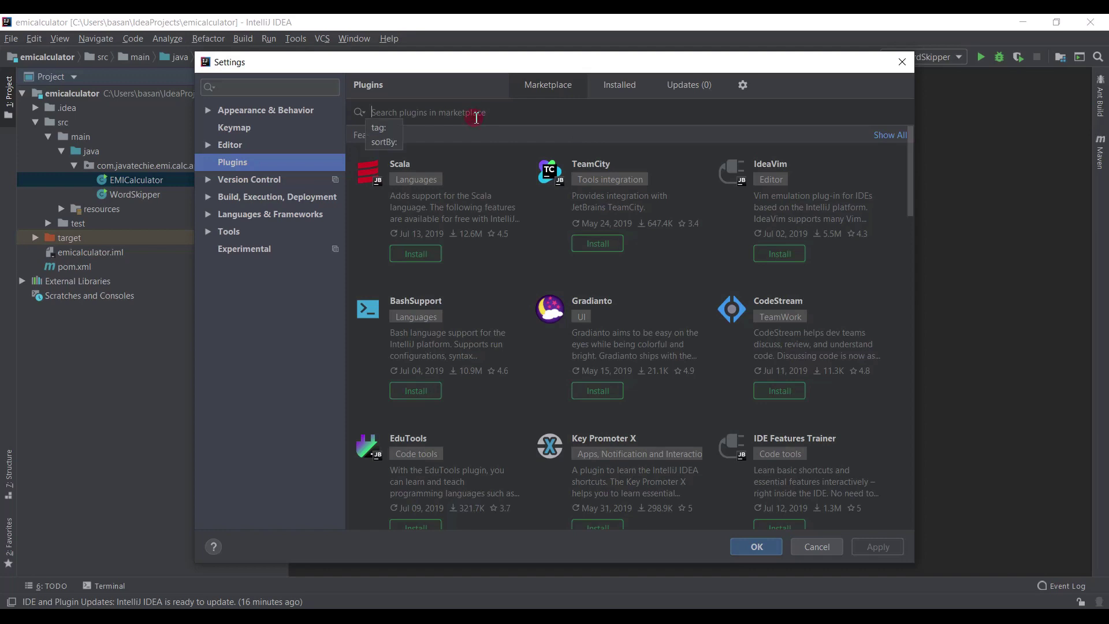
type("Cod")
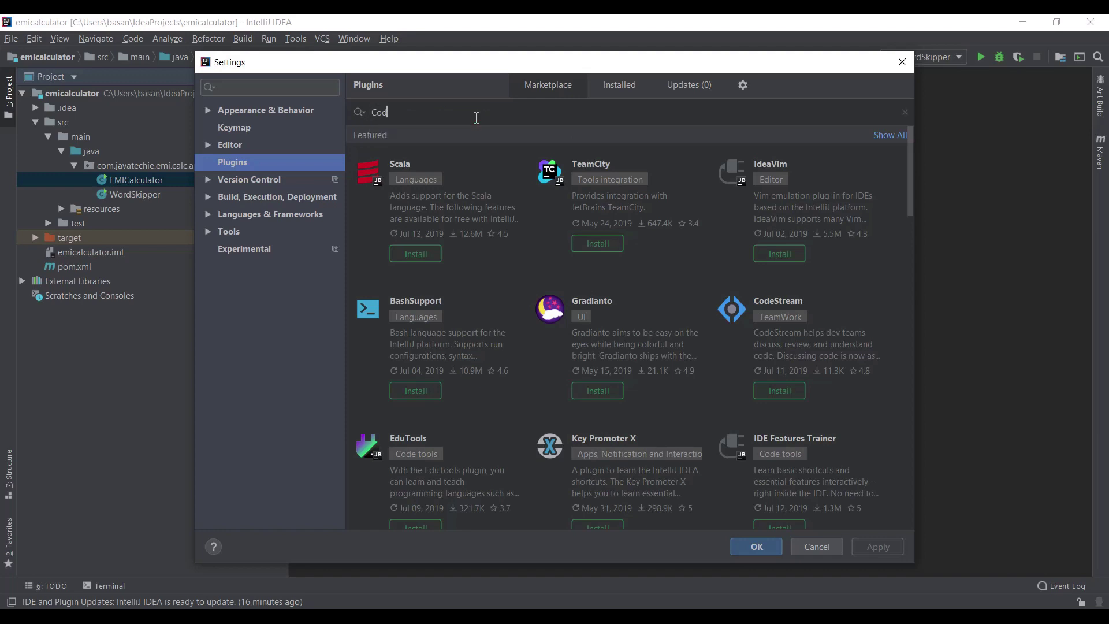
type("ota")
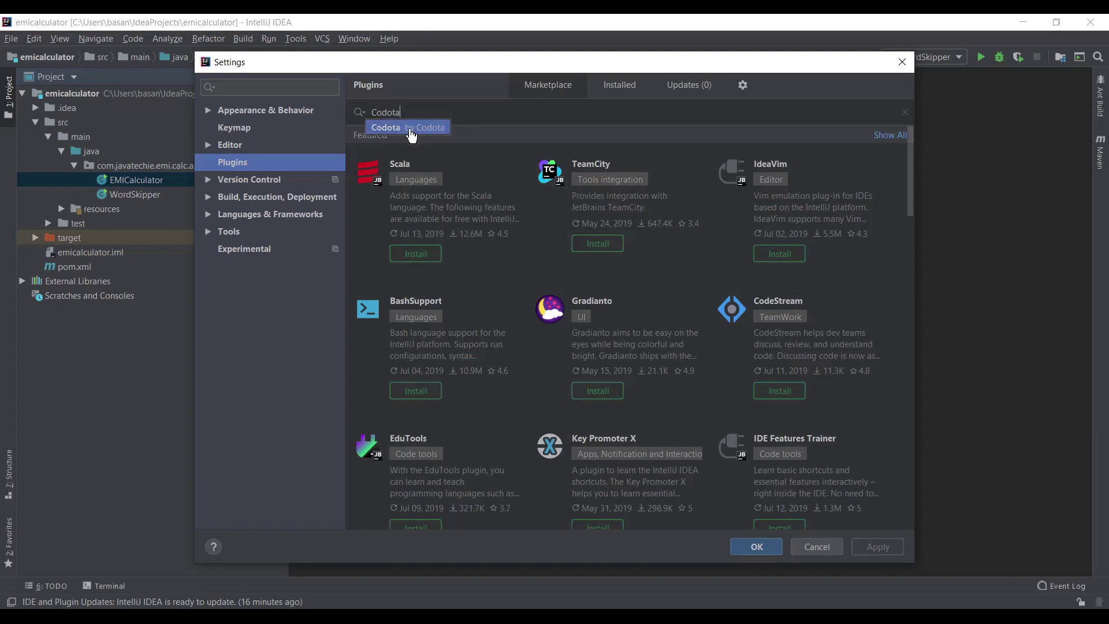
left_click(397, 129)
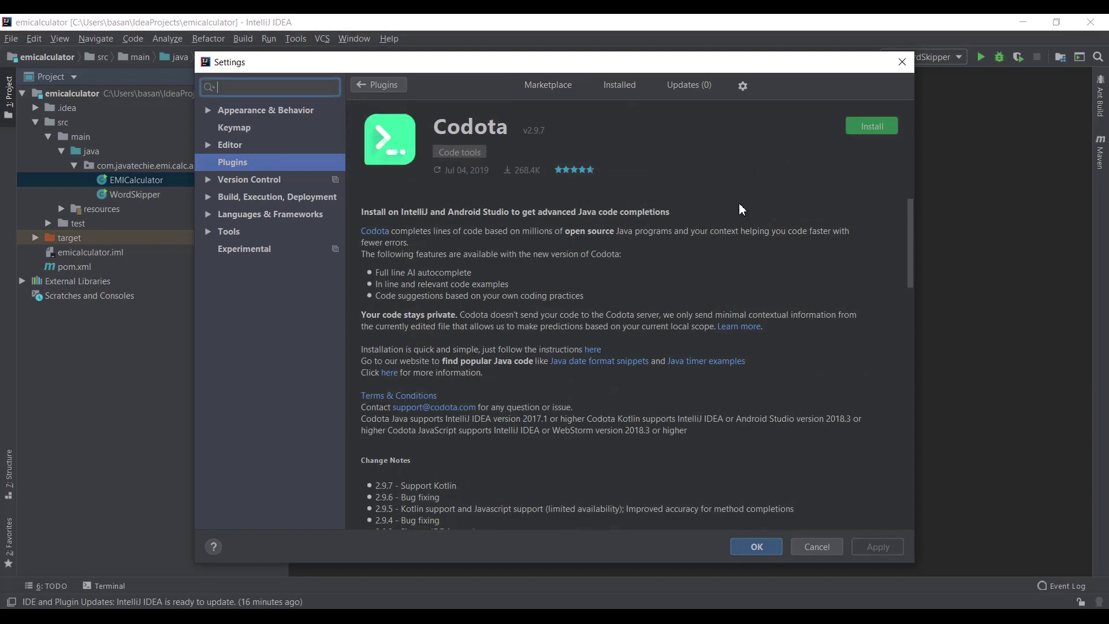
Install the Codota plugin, apply, and choose Restart IDE to activate it
left_click(882, 128)
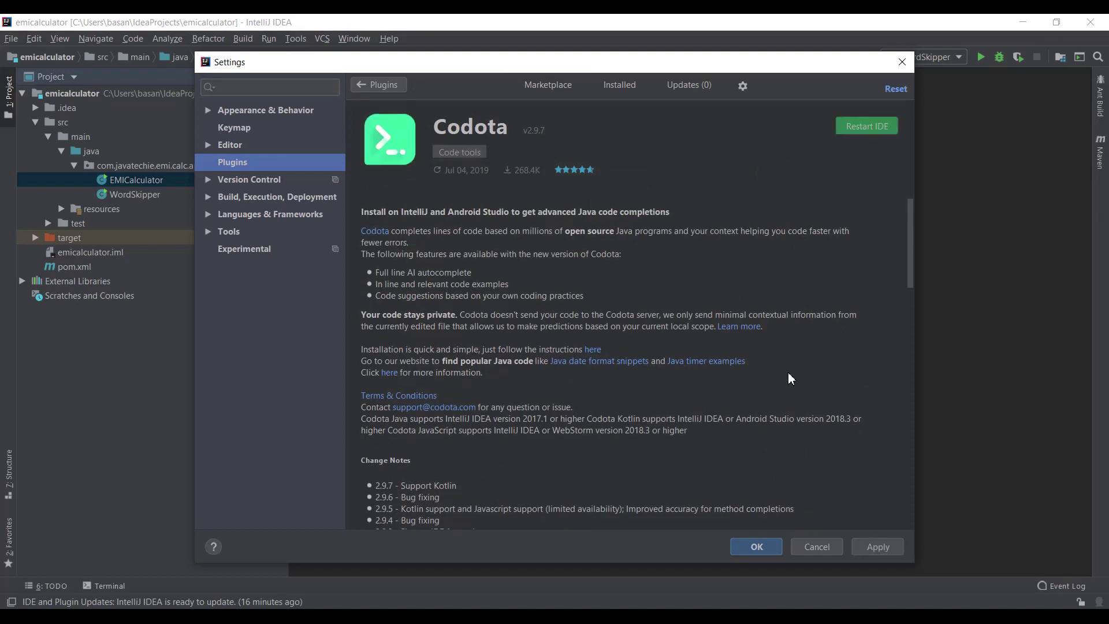
left_click(884, 550)
left_click(852, 127)
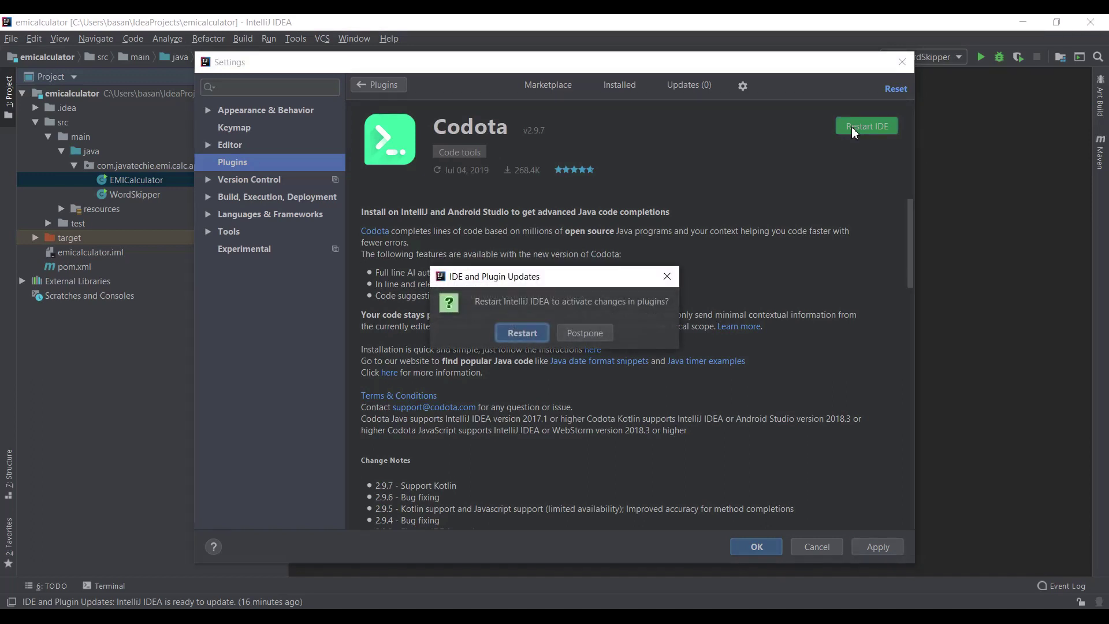
Confirm the restart, then sign in to Codota with Google and let the sign-in tab close
left_click(515, 339)
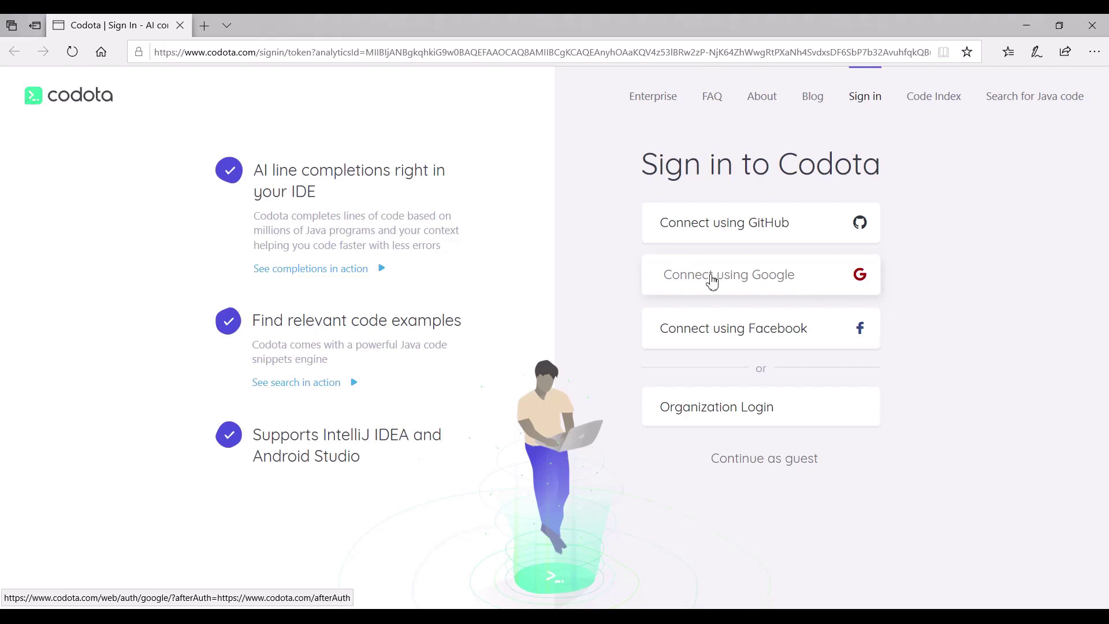
left_click(711, 277)
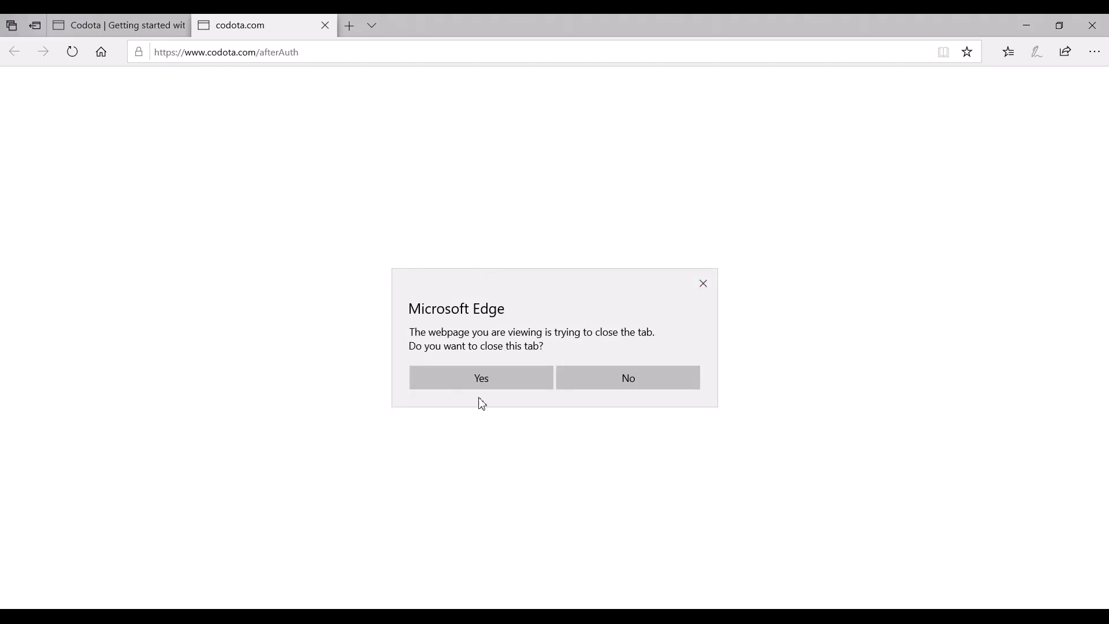
left_click(461, 384)
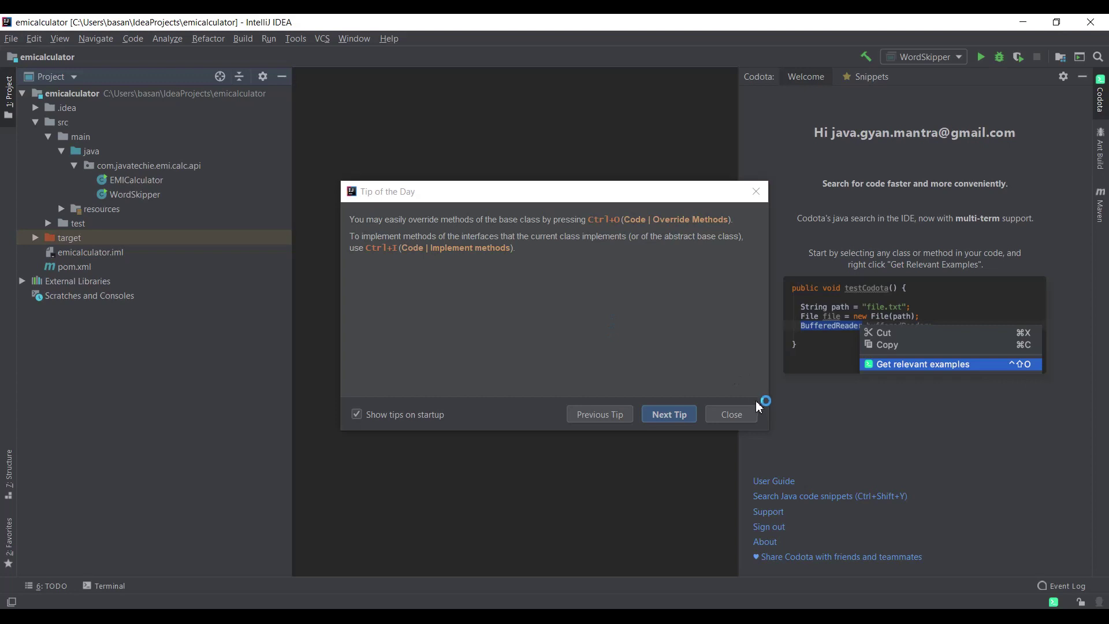
Dismiss Tip of the Day, hide the Codota panel, and select the com.javatechie.emi.calc.api package
left_click(738, 414)
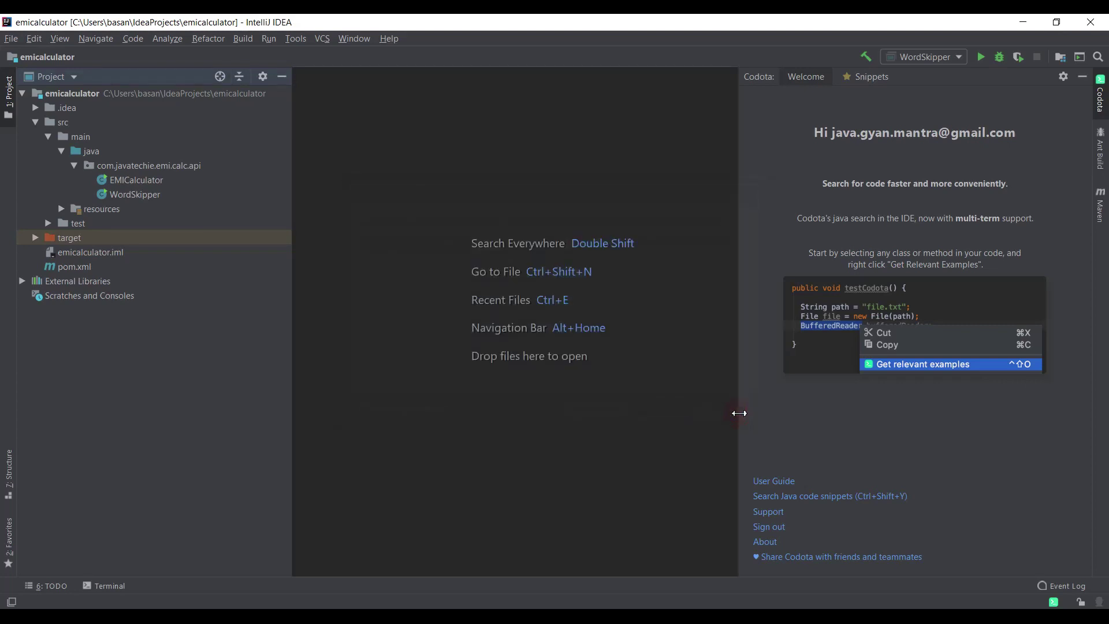
left_click(1082, 76)
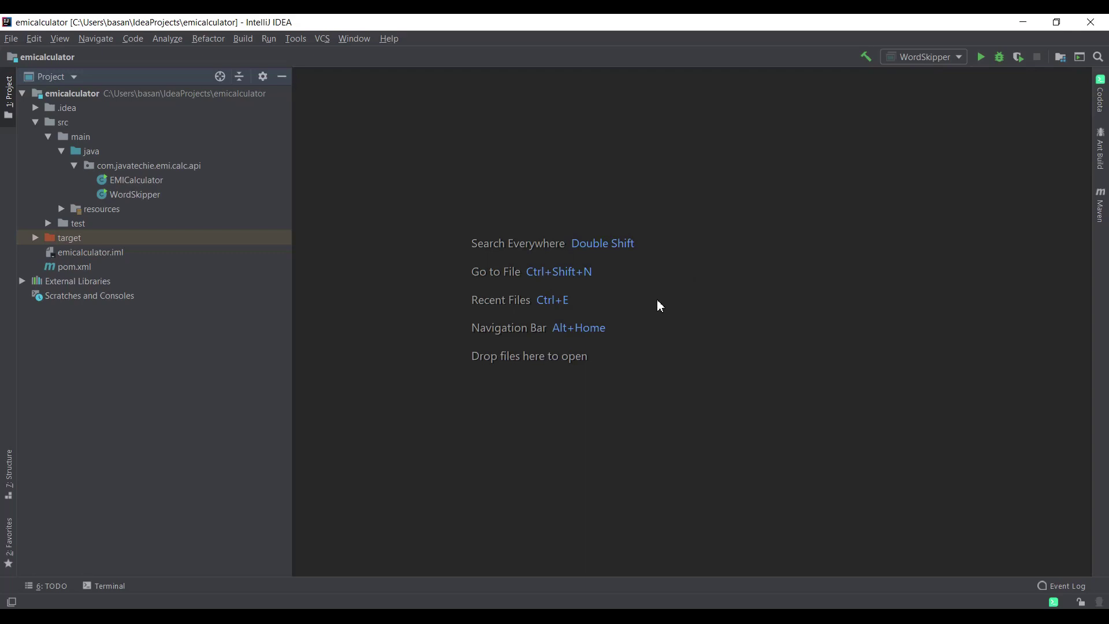
left_click(159, 168)
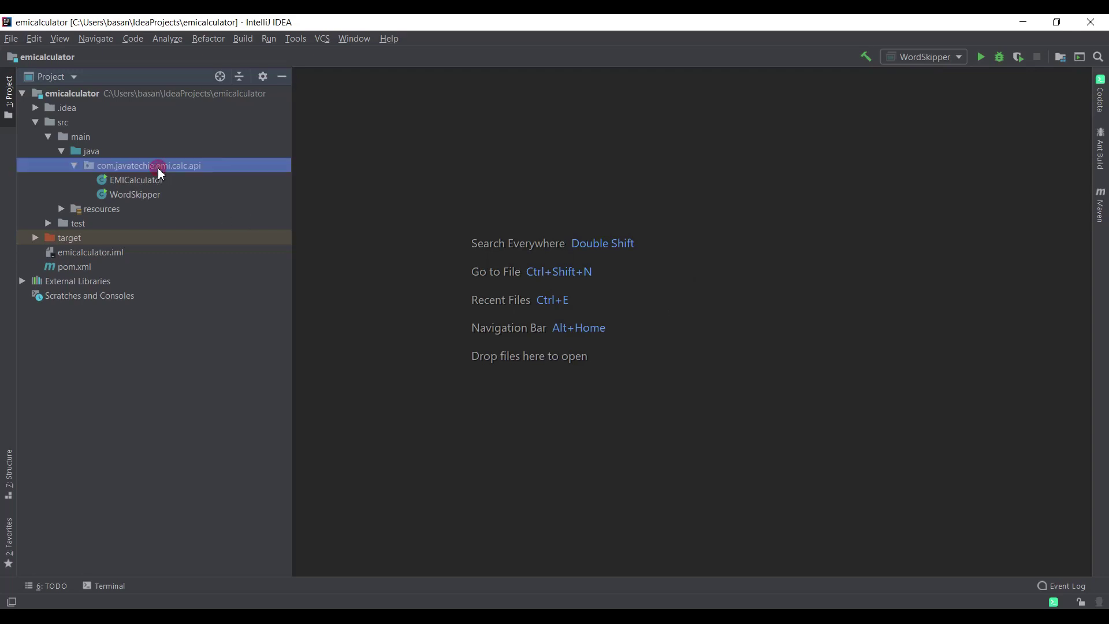
Create a new Java class named Test in that package
right_click(157, 168)
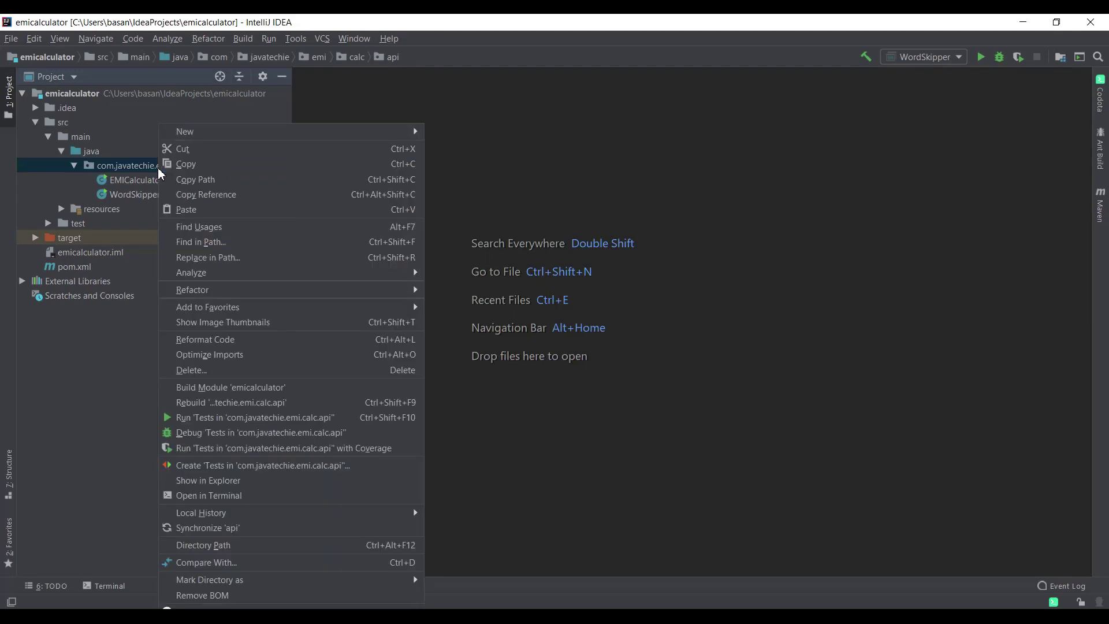
mouse_move(286, 131)
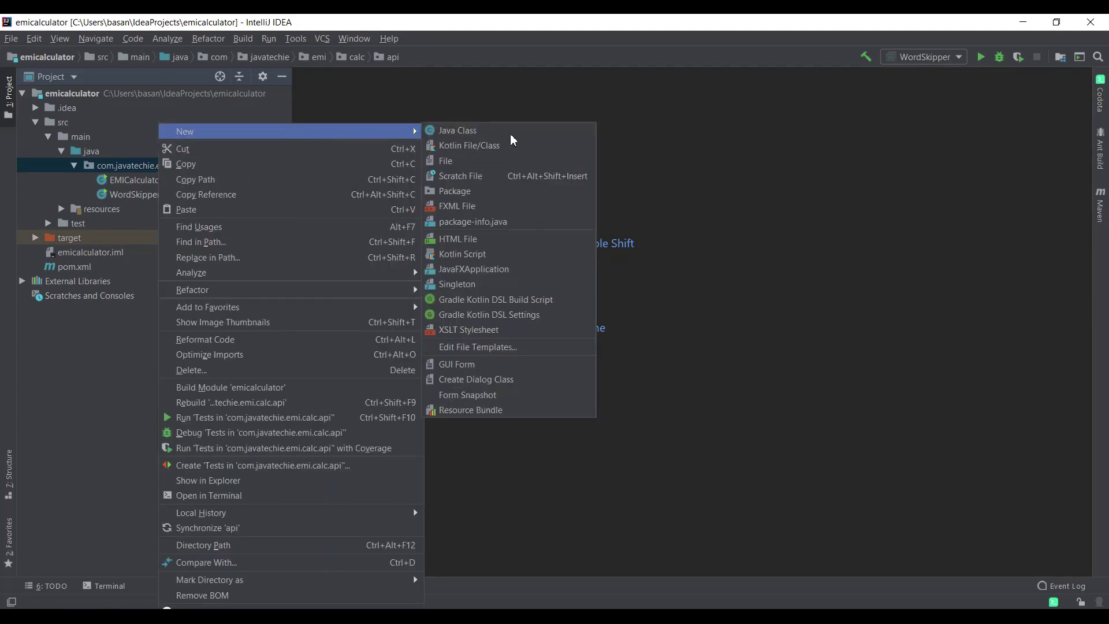
left_click(521, 134)
type("Test")
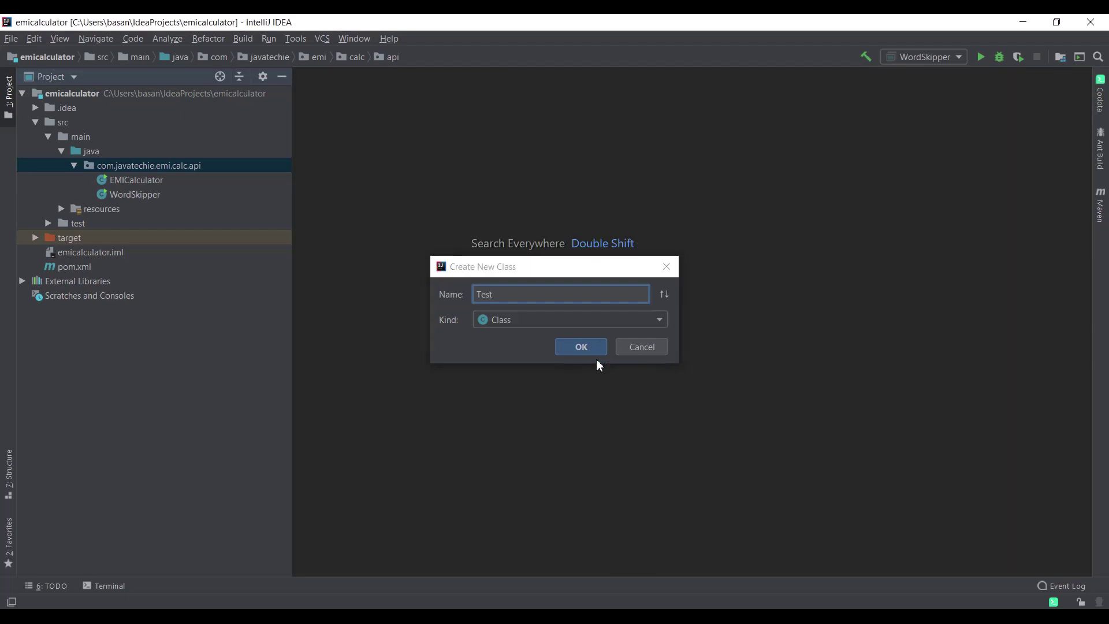
left_click(596, 351)
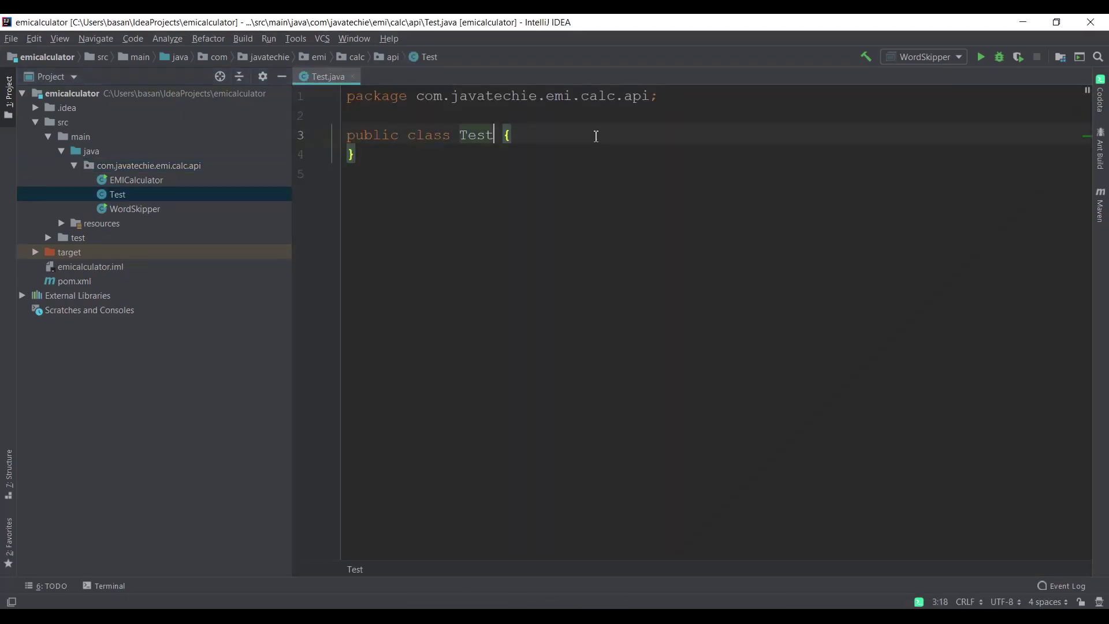
Add a main method via psv and accept the BufferedReader(new FileReader(file)) completion under a File line
key("Return")
key("Return")
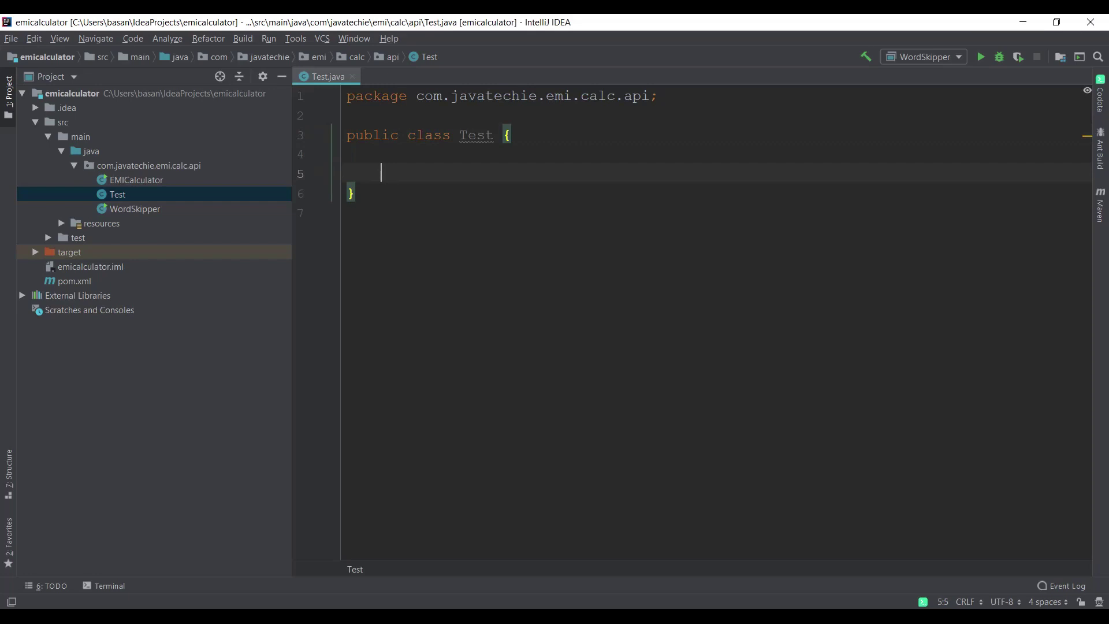
type("psv")
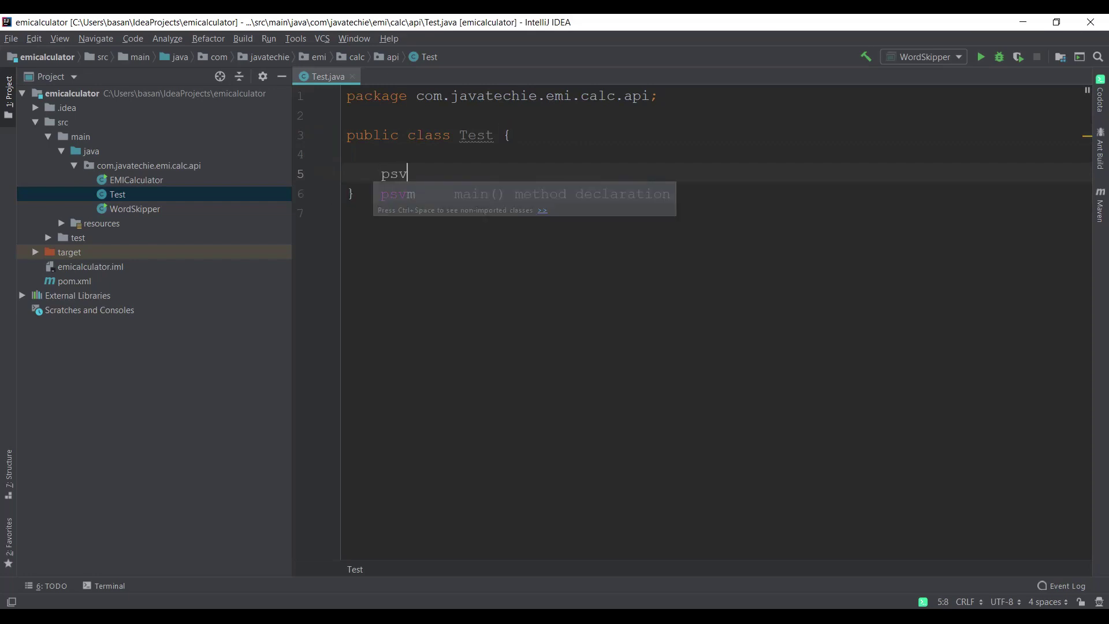
key("Return")
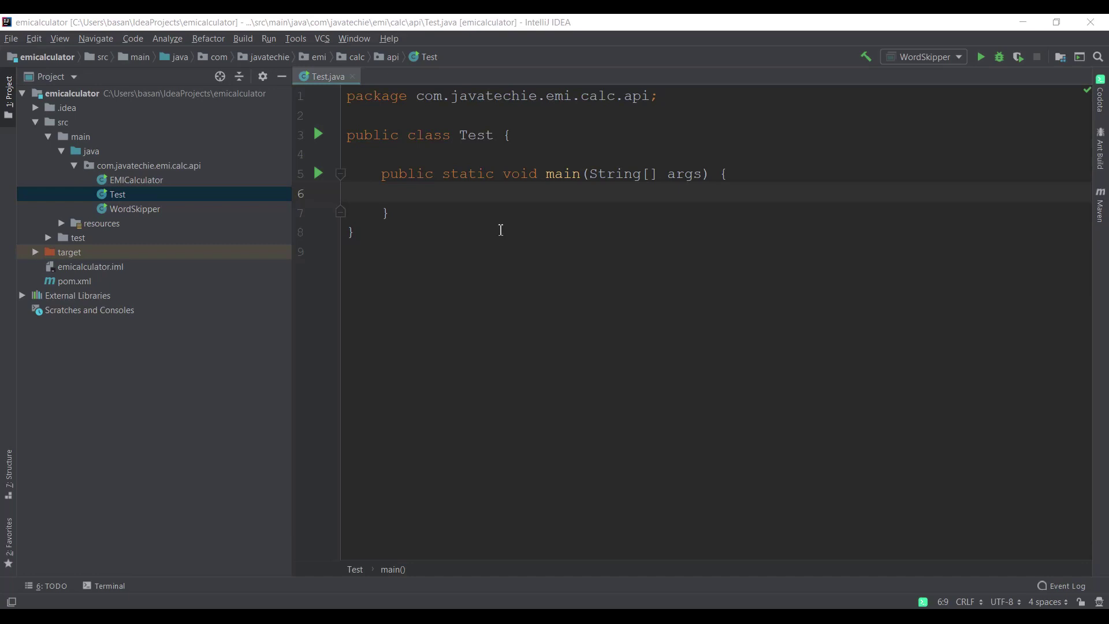
left_click(487, 200)
type("Buf")
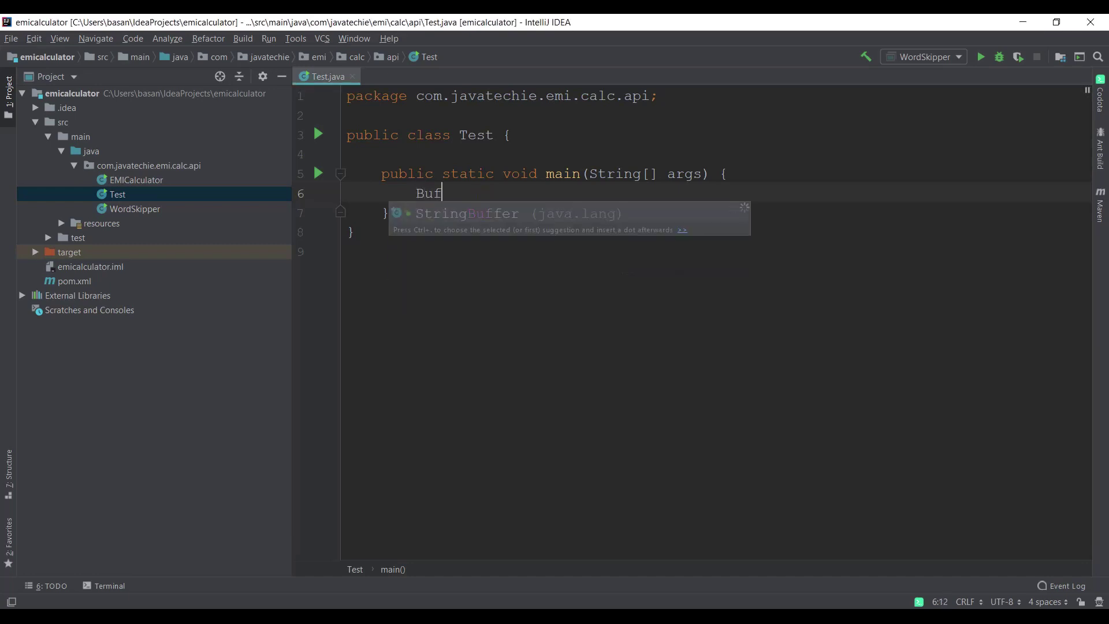
type("fere")
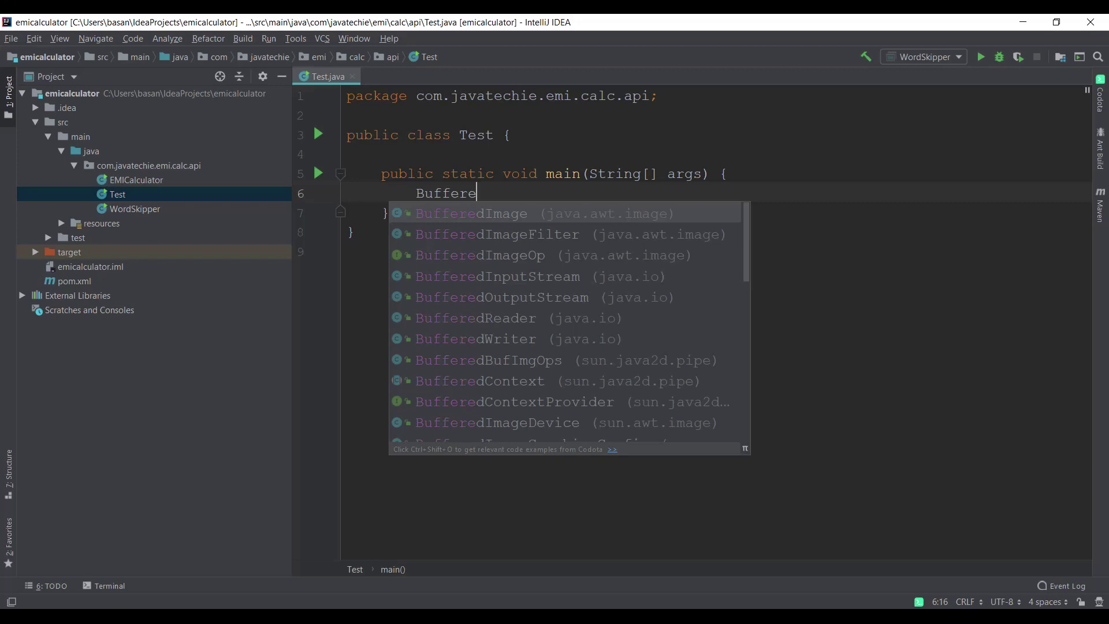
type("R")
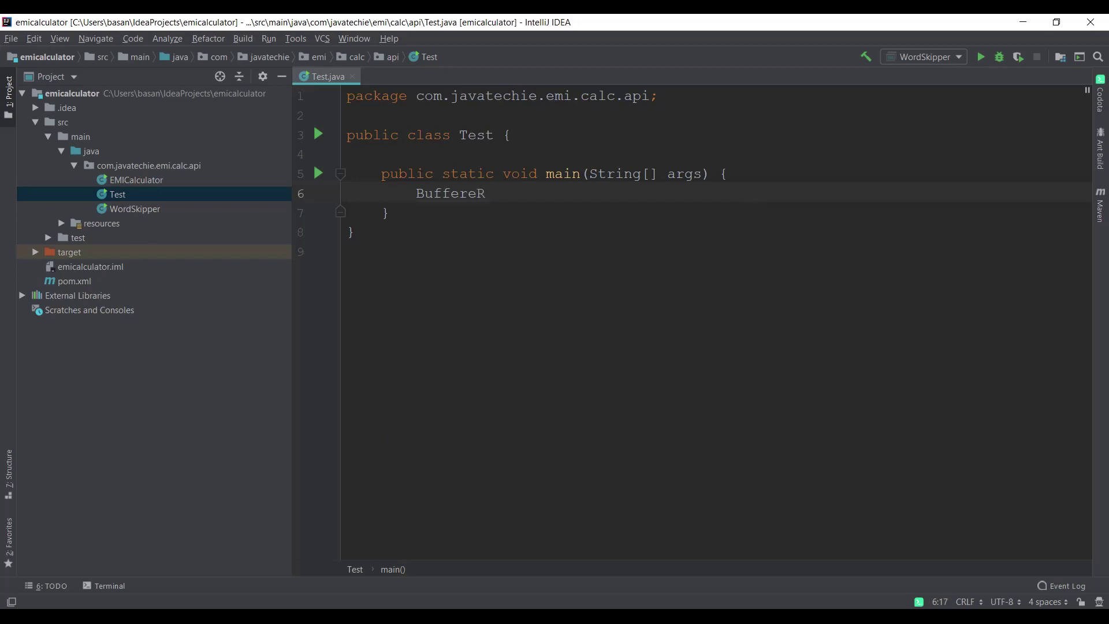
key("ctrl+space")
type("br ")
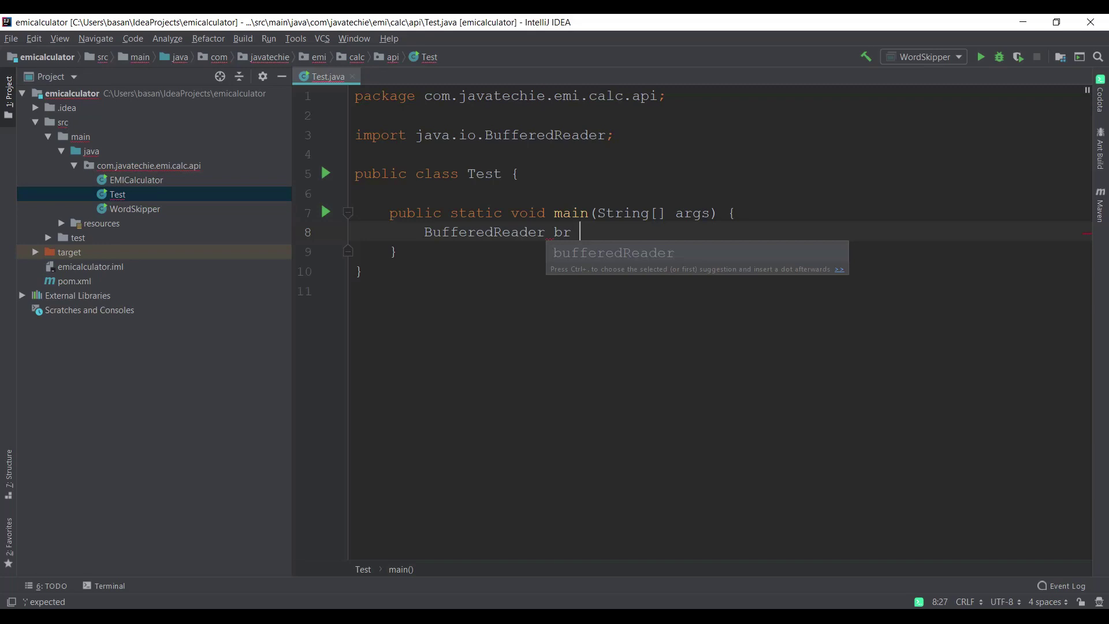
type("=")
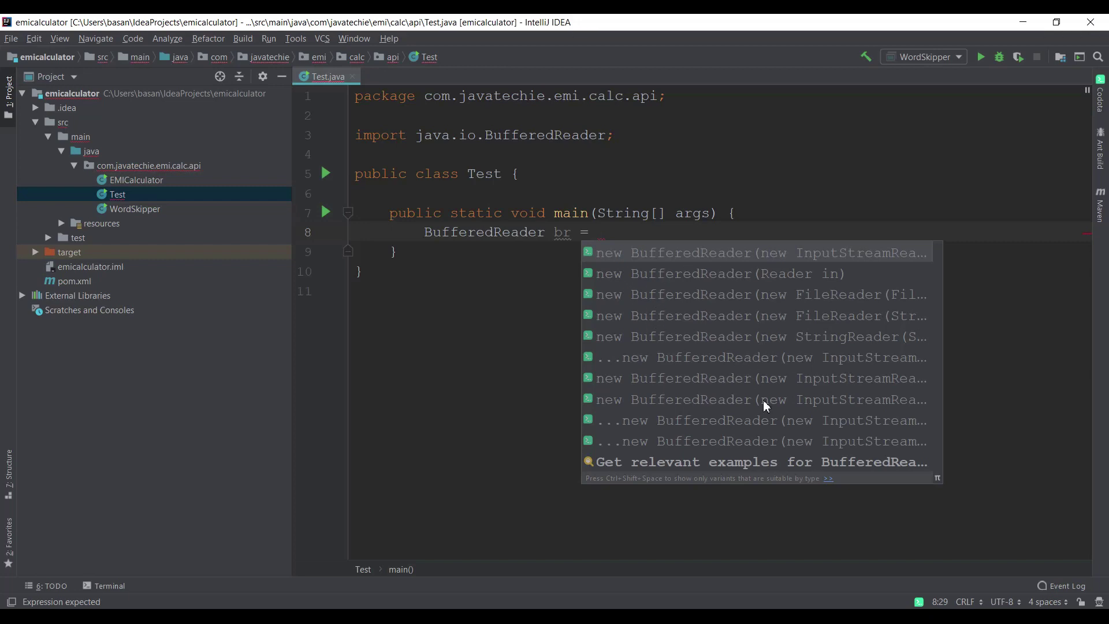
left_click(752, 299)
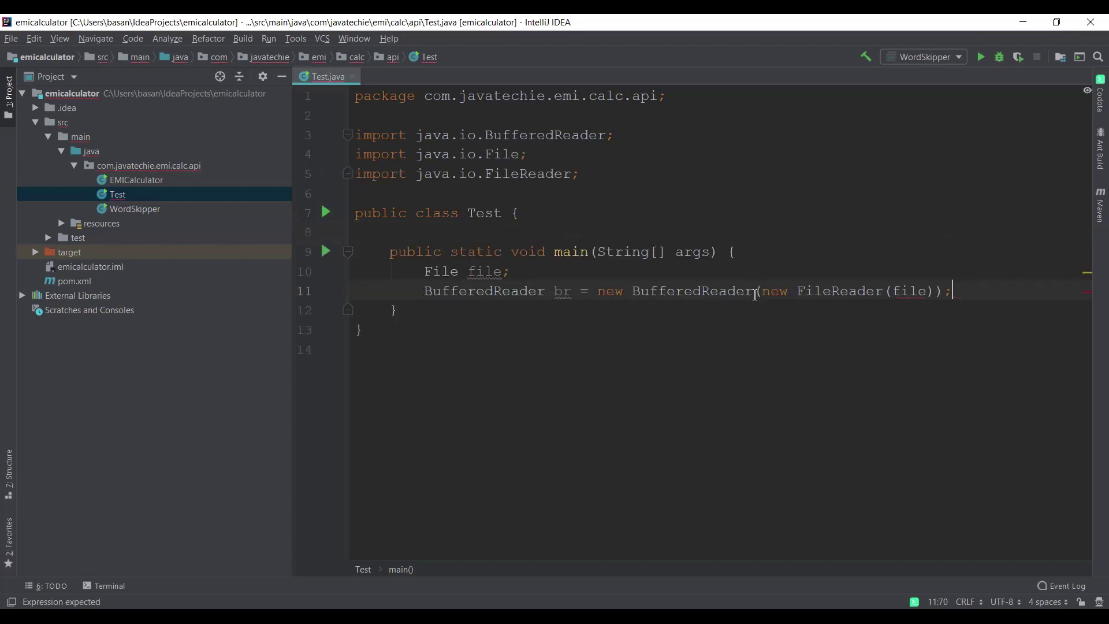
Change the FileReader argument to "" and select the whole new BufferedReader expression after br =
double_click(909, 291)
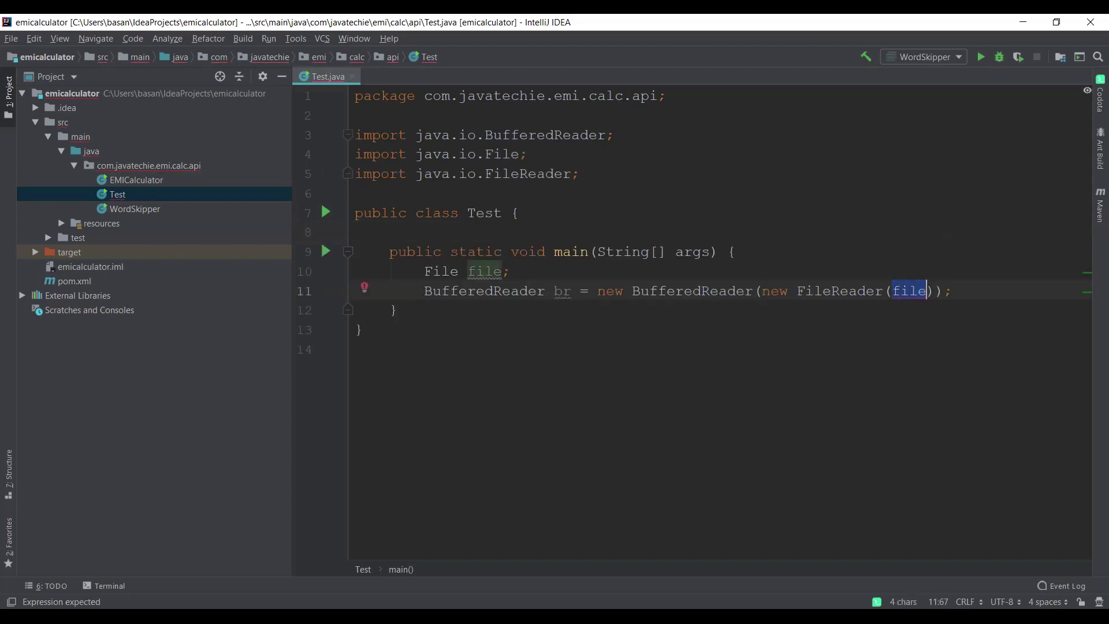
key("BackSpace")
type("\"")
left_click(1024, 294)
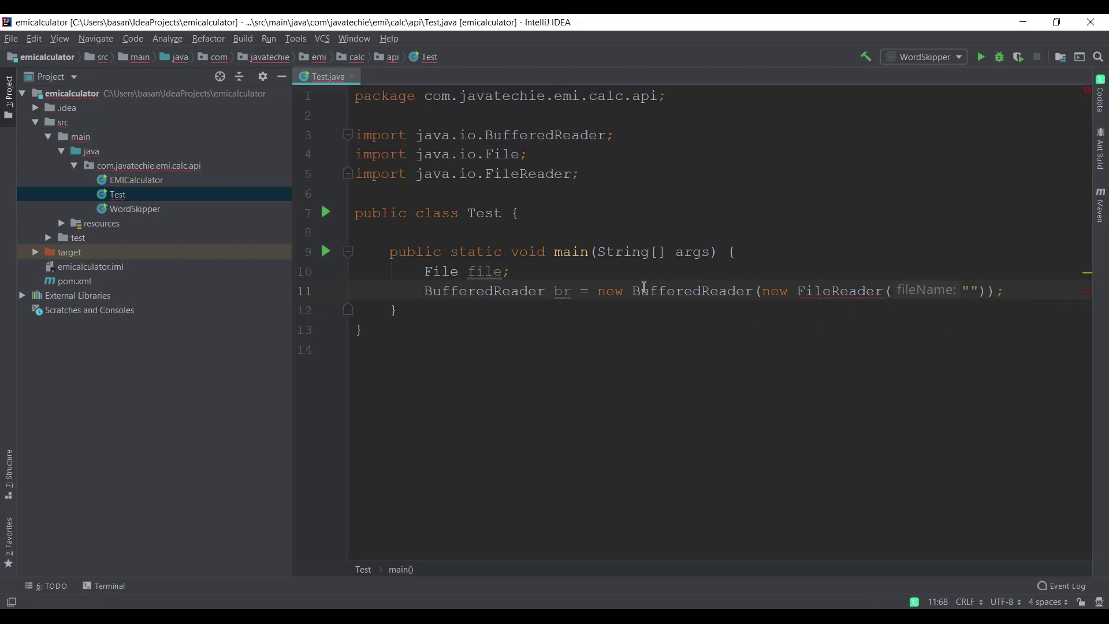
left_click(605, 291)
left_click_drag(608, 292, 908, 319)
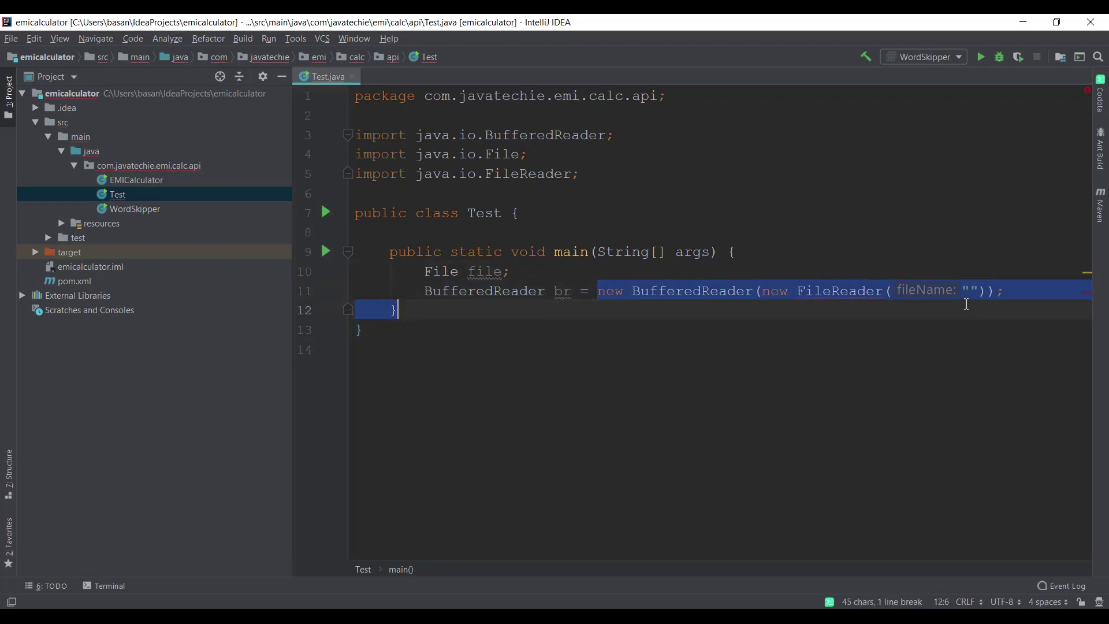
left_click_drag(966, 304, 1002, 294)
Delete the expression and use smart completion's 'Get relevant examples for BufferedReader' to show Codota snippets
key("Delete")
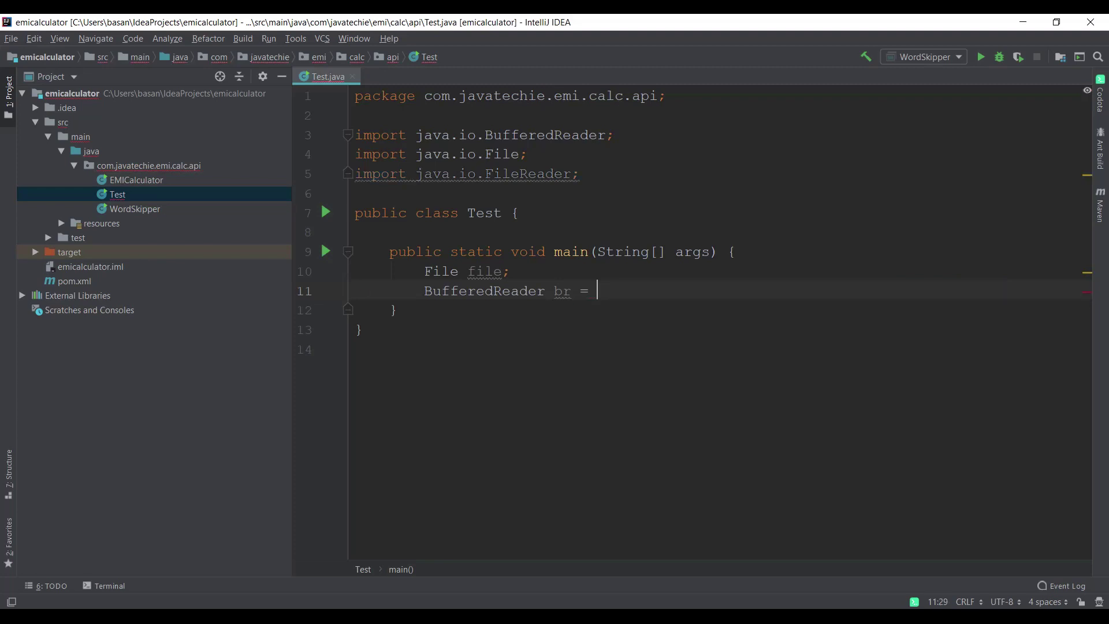
key("ctrl+space")
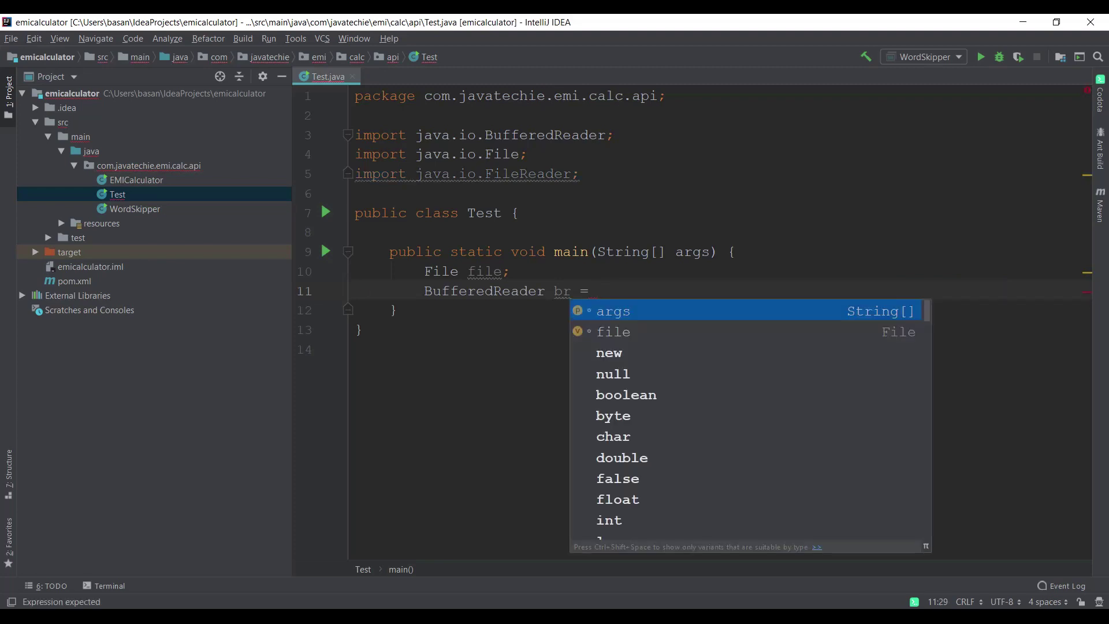
key("Escape")
key("ctrl+shift+space")
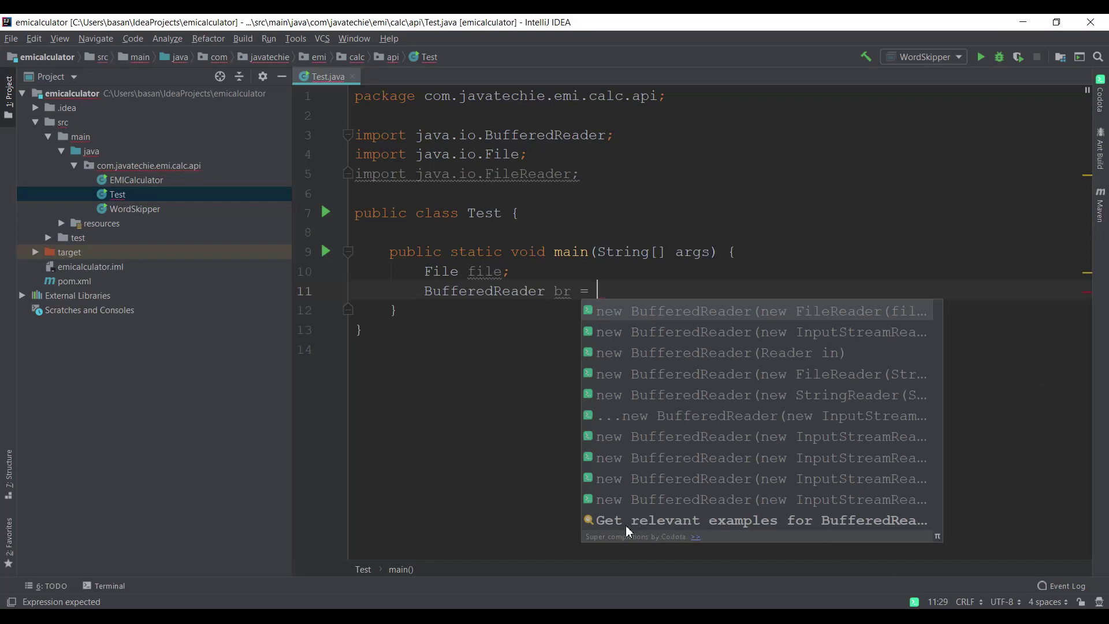
left_click(732, 522)
left_click(733, 523)
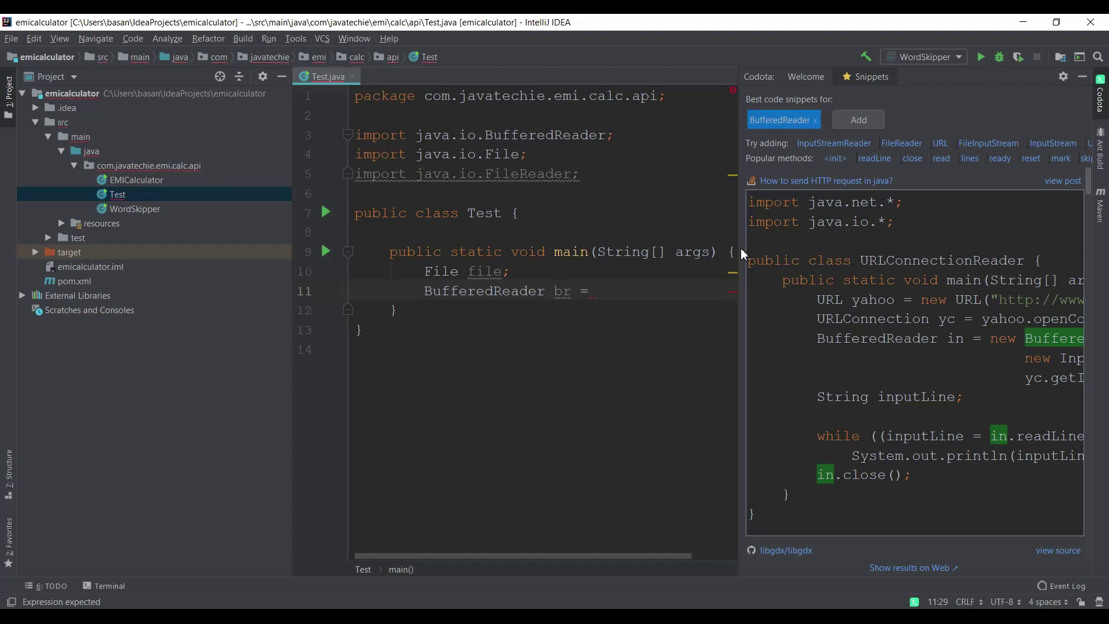
Browse the BufferedReader reading lines in the Codota Snippets panel, then close it
left_click_drag(740, 248, 495, 239)
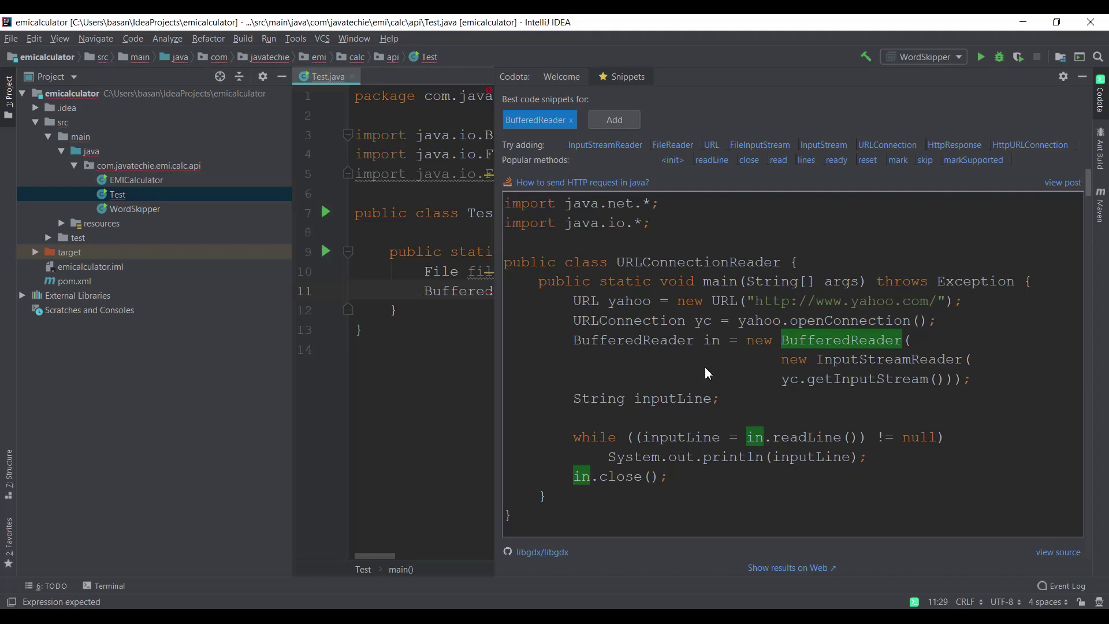
mouse_move(573, 340)
left_mouse_down()
mouse_move(637, 443)
mouse_move(683, 478)
left_mouse_up()
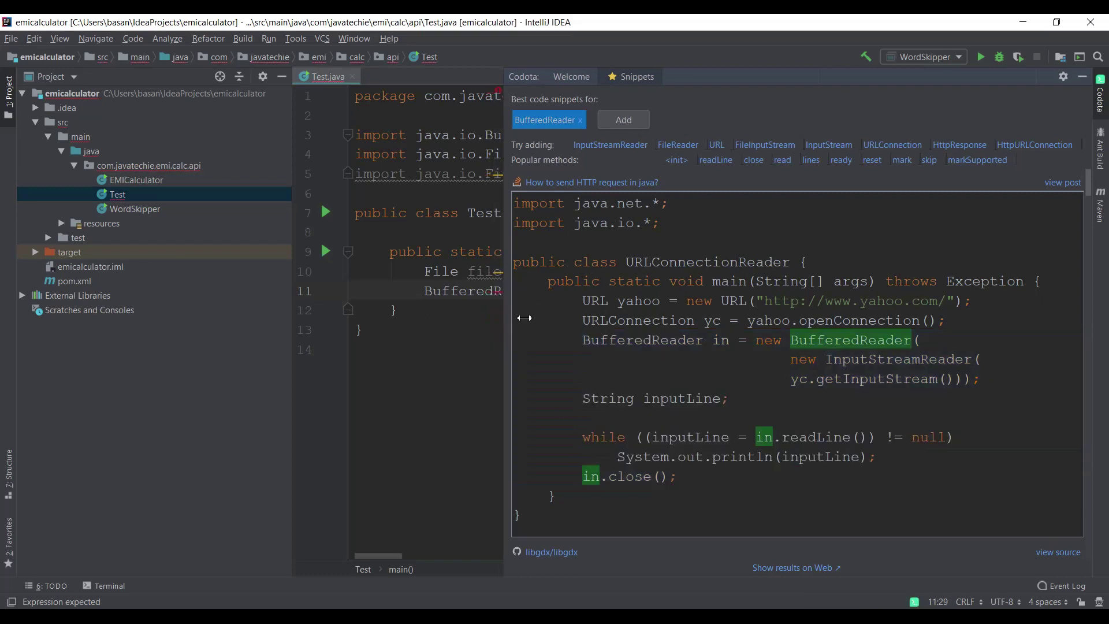
left_click_drag(495, 318, 543, 318)
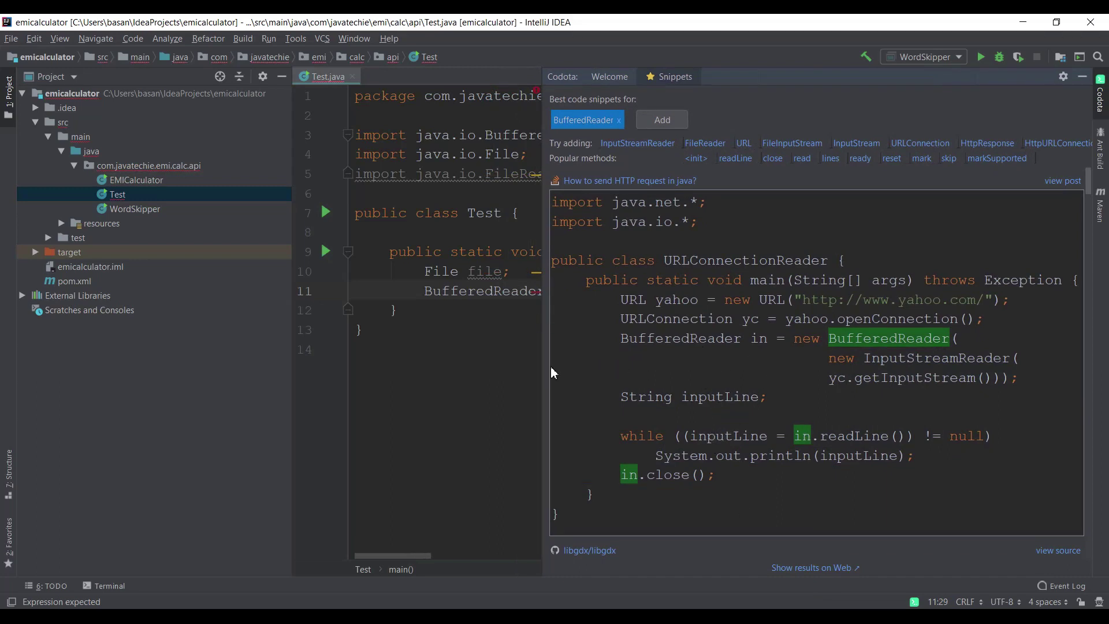
left_click(1100, 82)
Delete the File and BufferedReader lines, leaving main empty
left_click_drag(649, 291, 355, 271)
key("BackSpace")
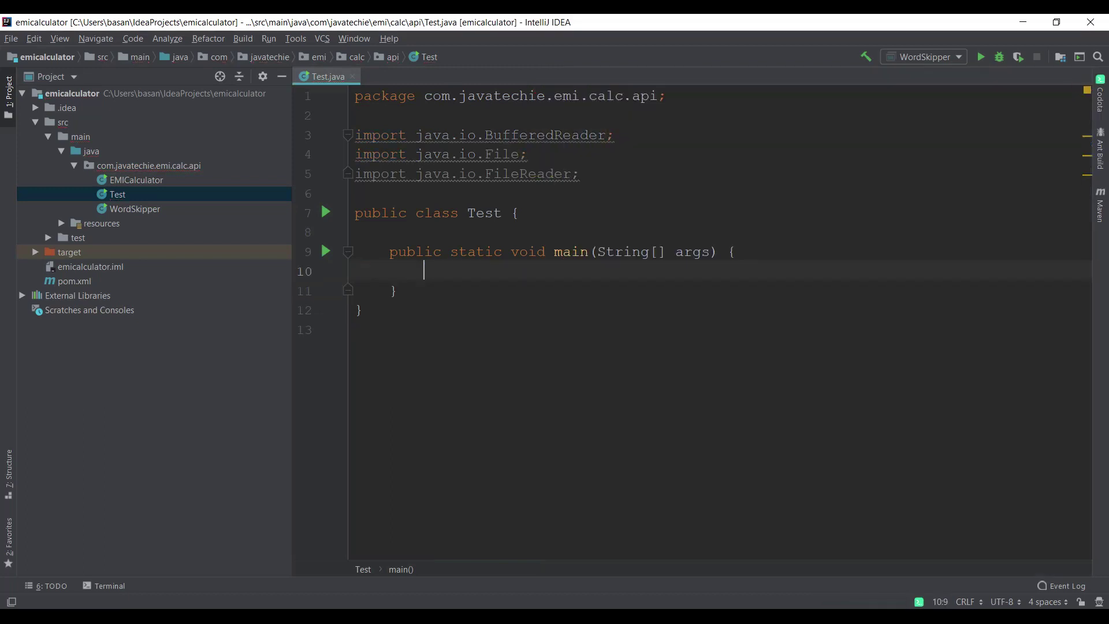
Declare an ExecutorService variable named service in main with an empty assignment
key("Return")
type("ExecutorSer")
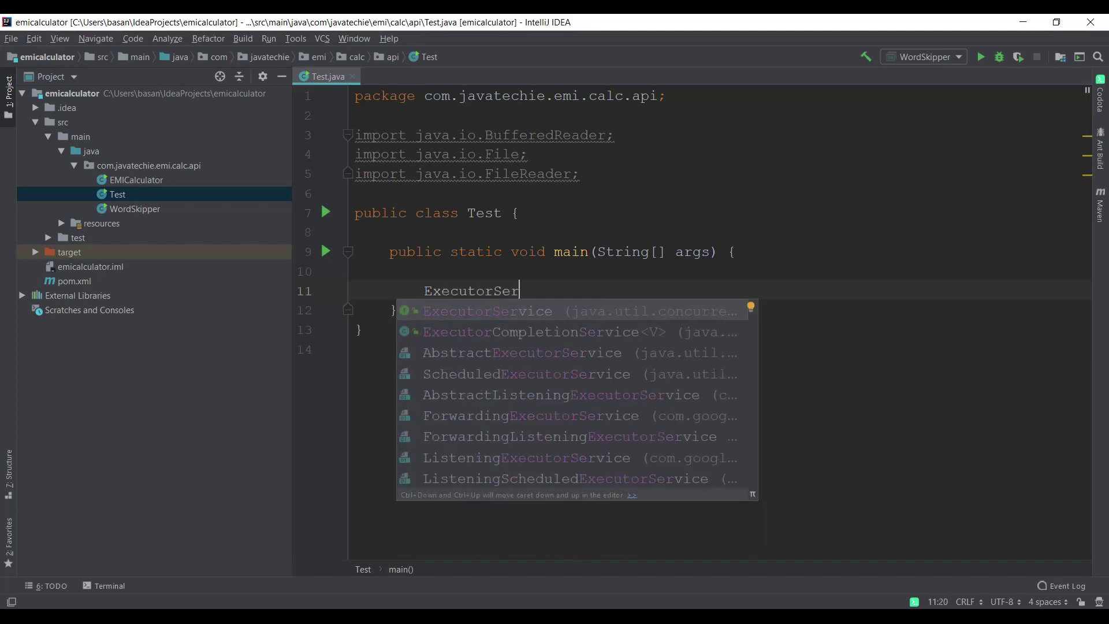
key("Return")
type("se")
key("Return")
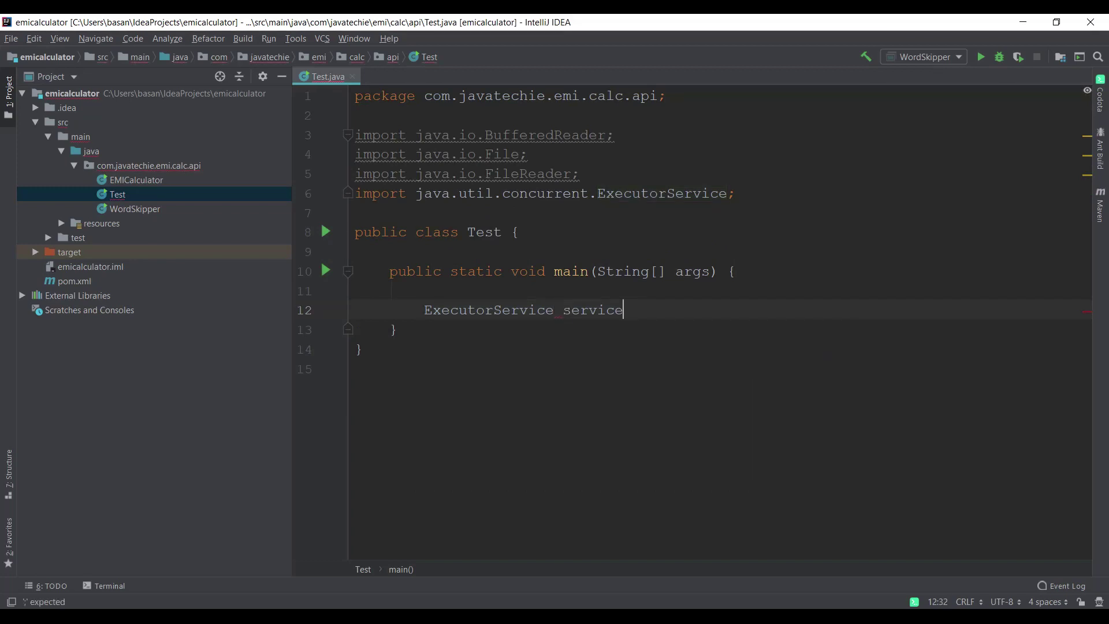
type("=")
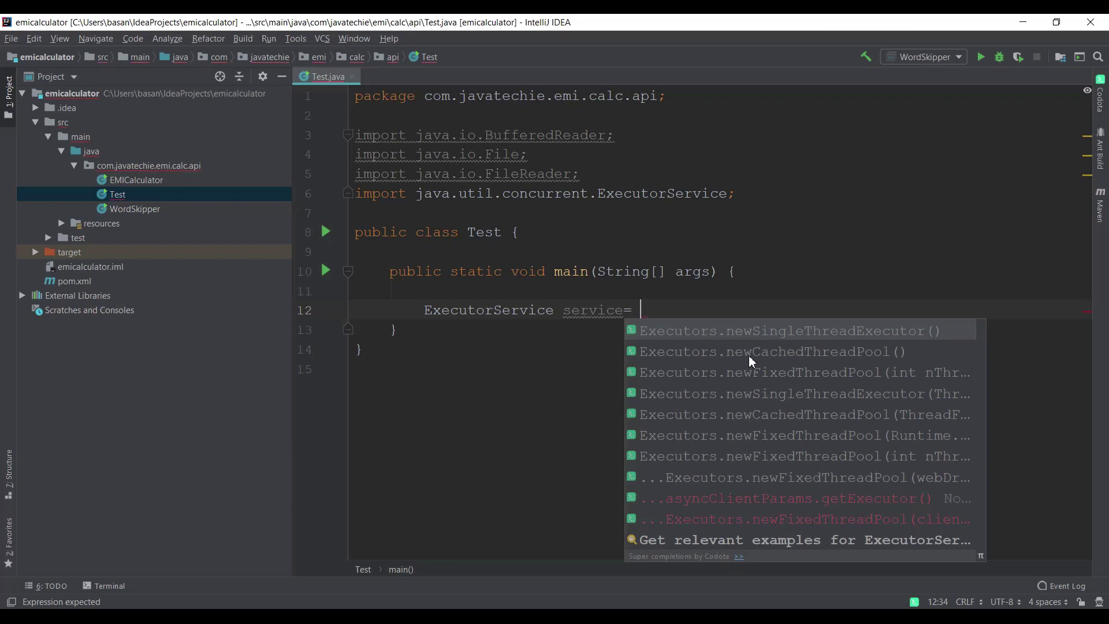
Accept Executors.newCachedThreadPool(), erase it again, and request smart completion for the value
key("Down")
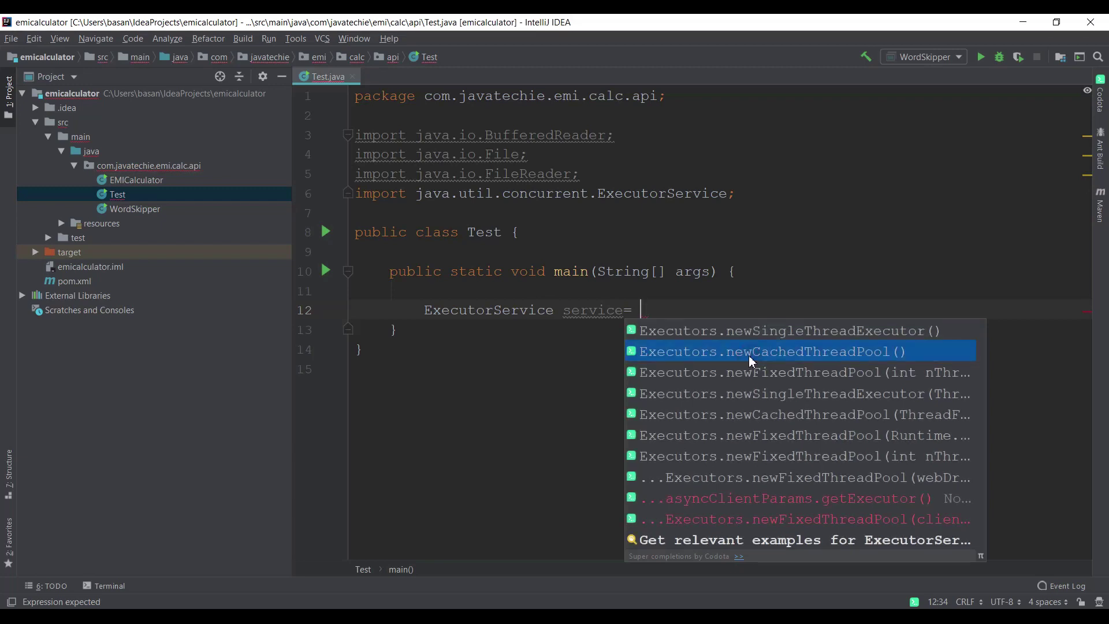
key("Return")
key("BackSpace")
key("BackSpace")
key("BackSpace")
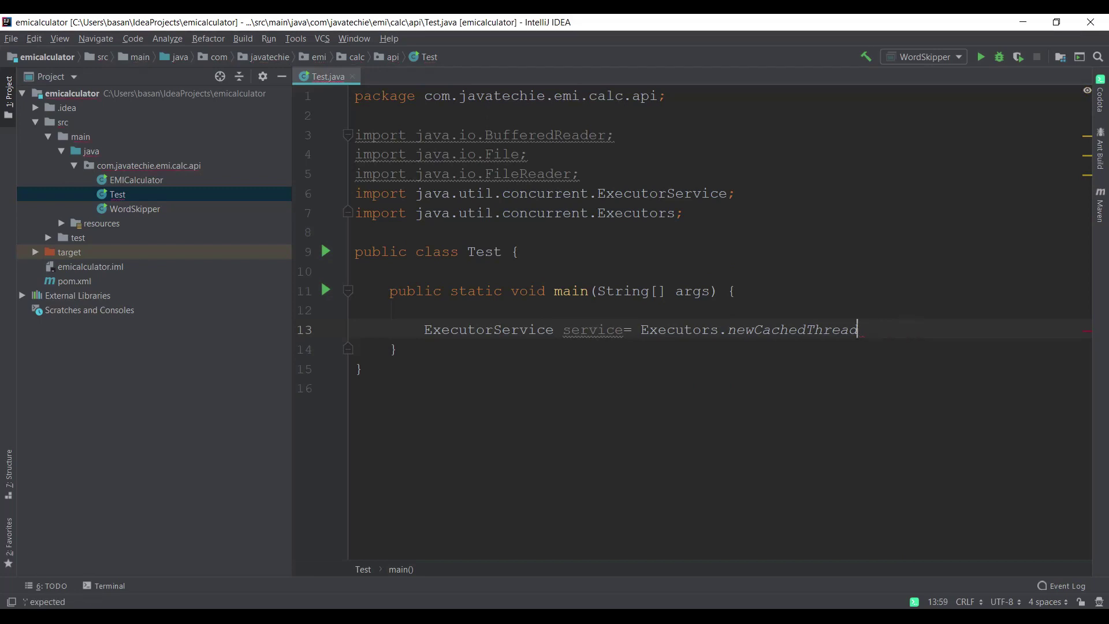
key("BackSpace")
key("BackSpace")
key("BackSpace")
key("BackSpace")
key("BackSpace")
key("BackSpace")
key("BackSpace")
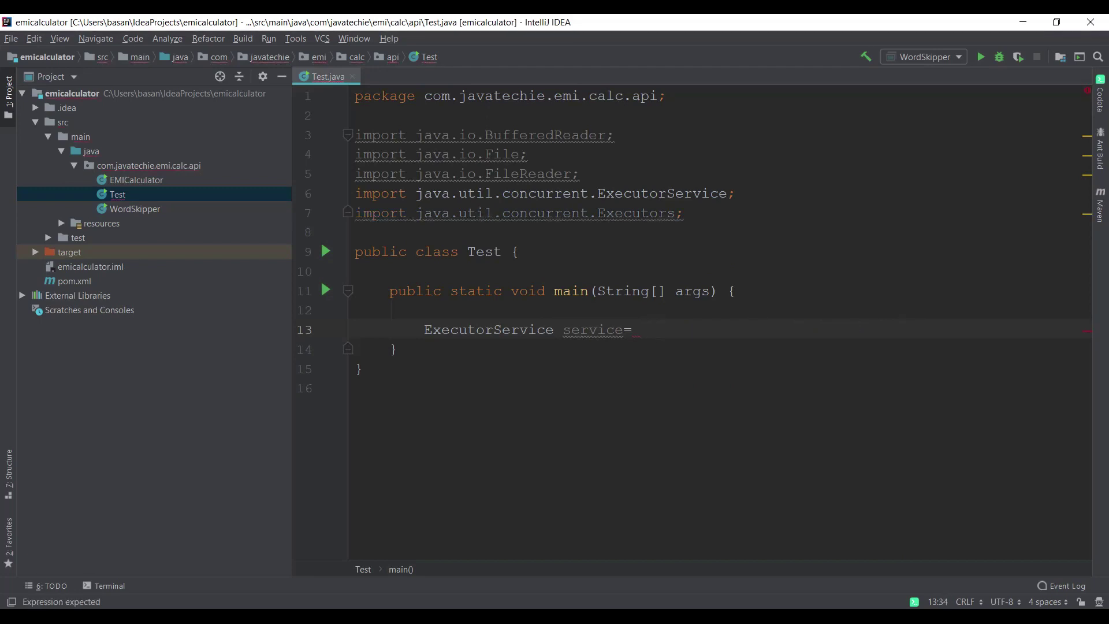
key("ctrl+shift+space")
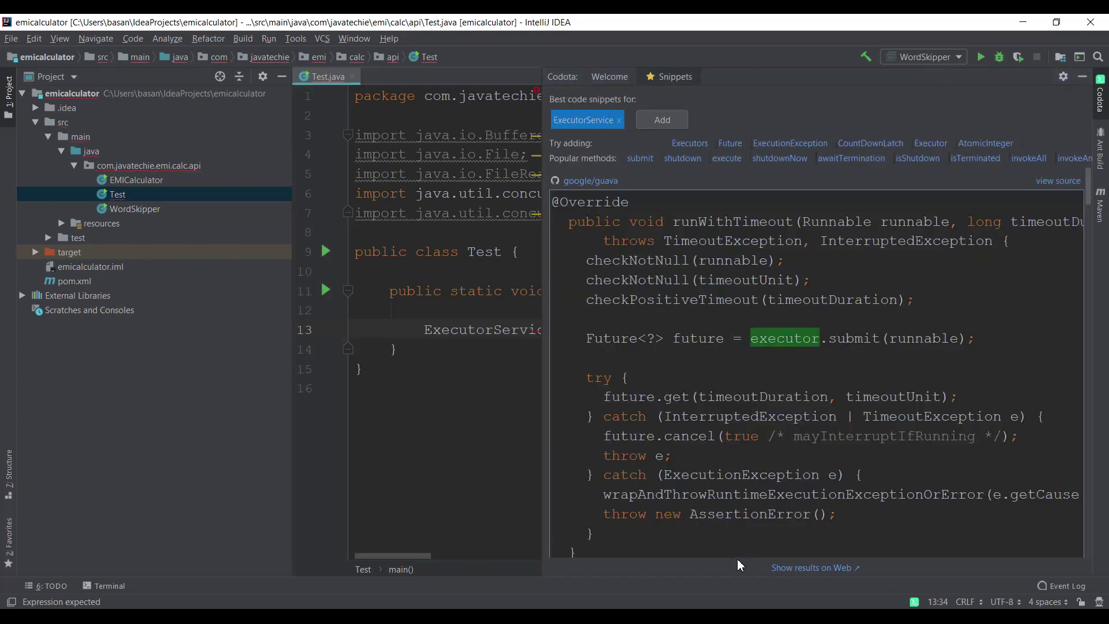
Browse the runWithTimeout ExecutorService example, selecting future and future.get, then switch to the browser
left_click_drag(568, 221, 681, 357)
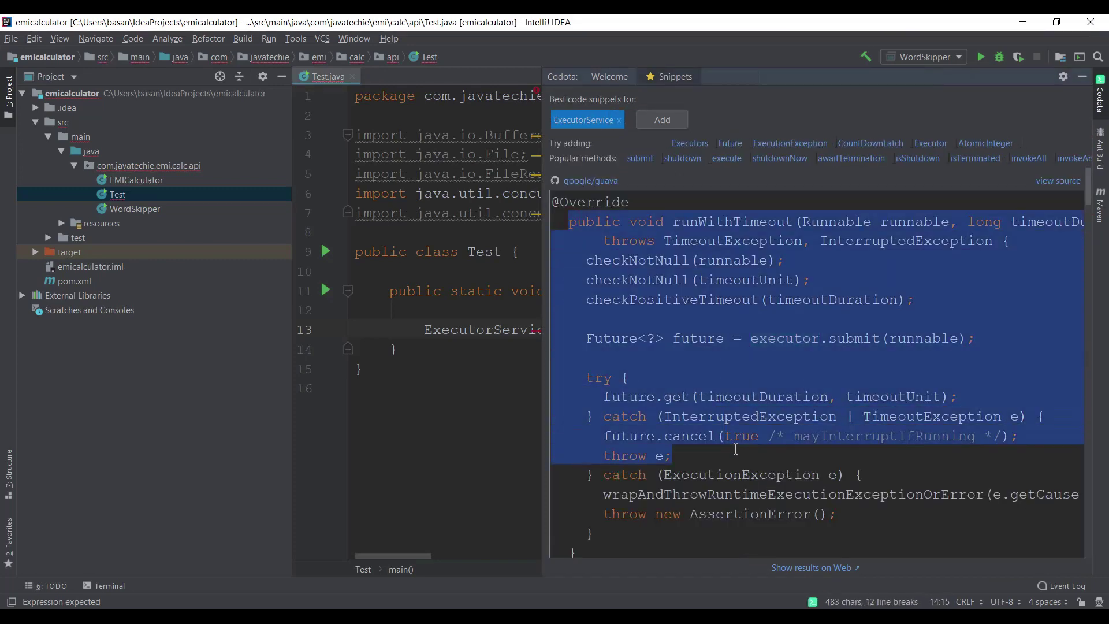
left_click_drag(681, 356, 741, 514)
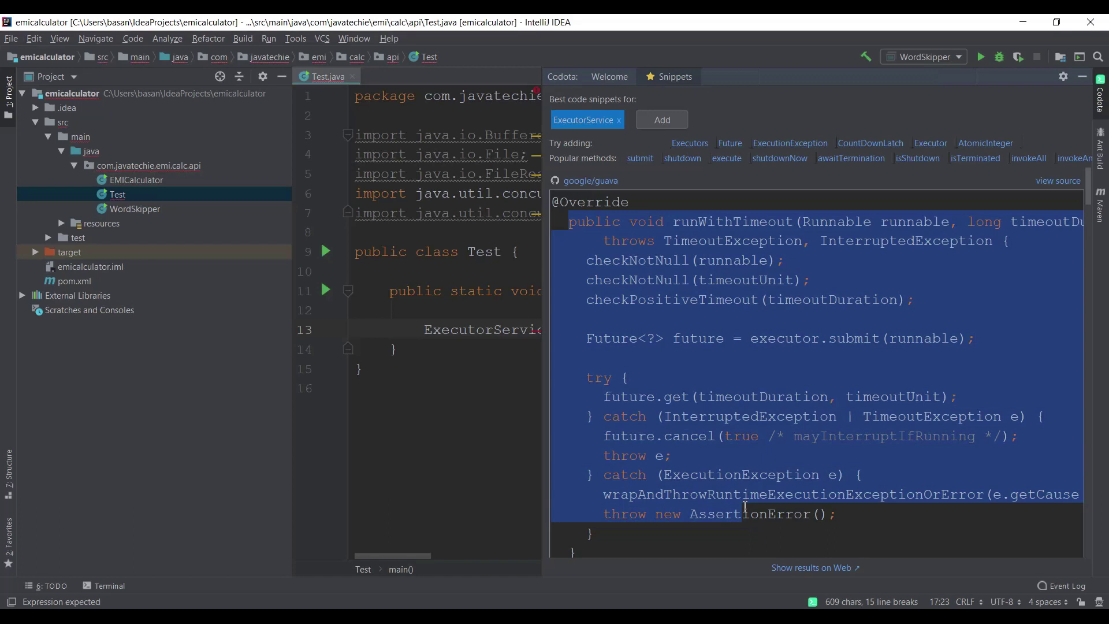
double_click(698, 338)
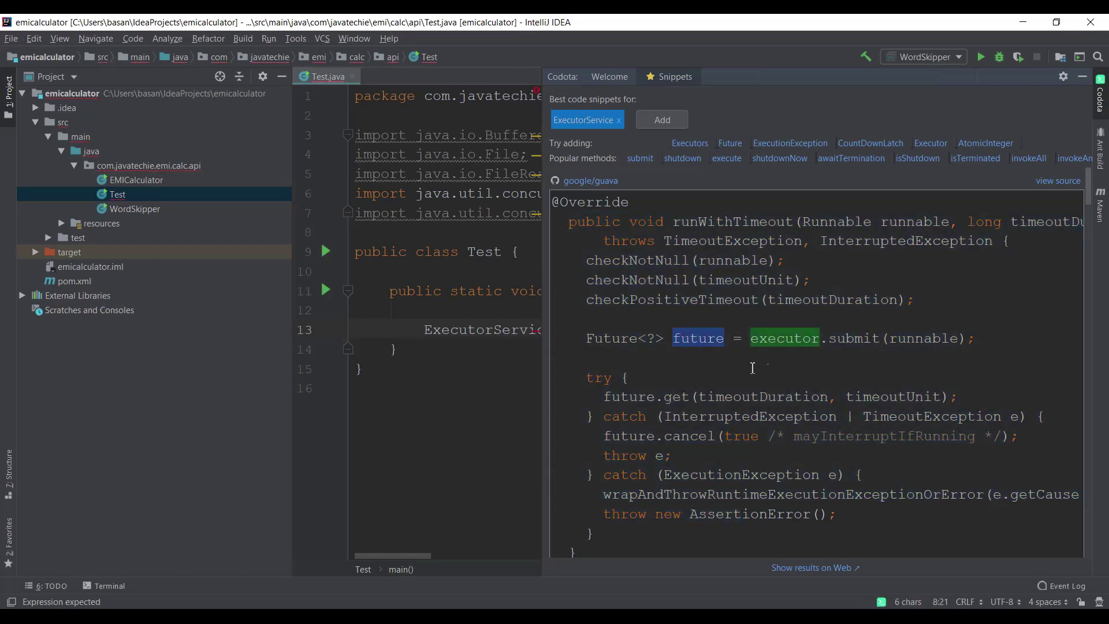
left_click_drag(690, 397, 615, 397)
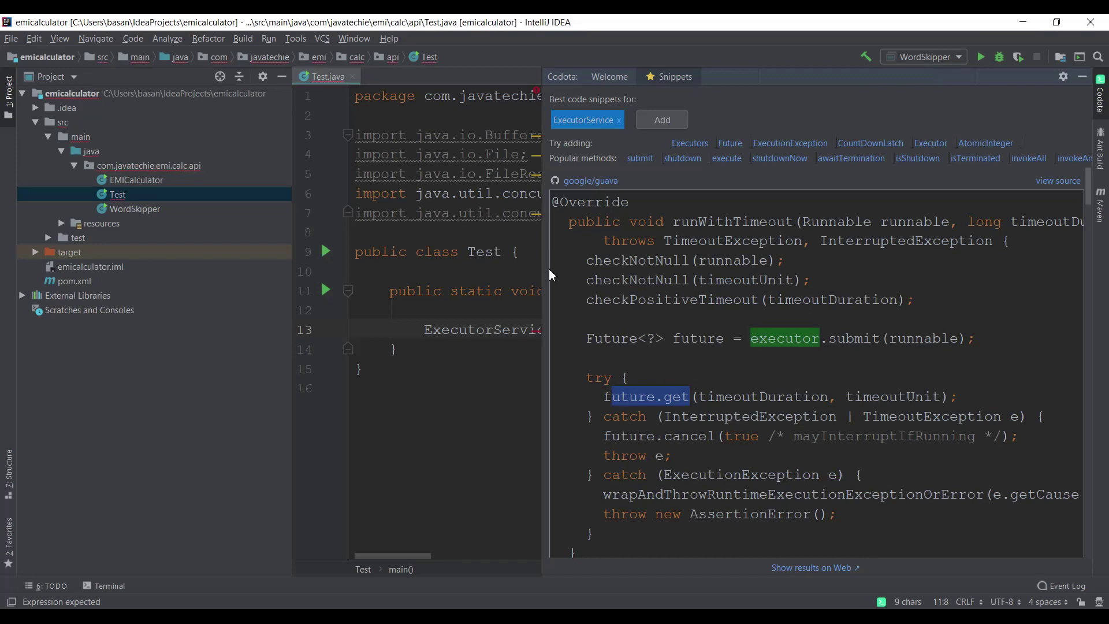
left_click_drag(548, 268, 592, 367)
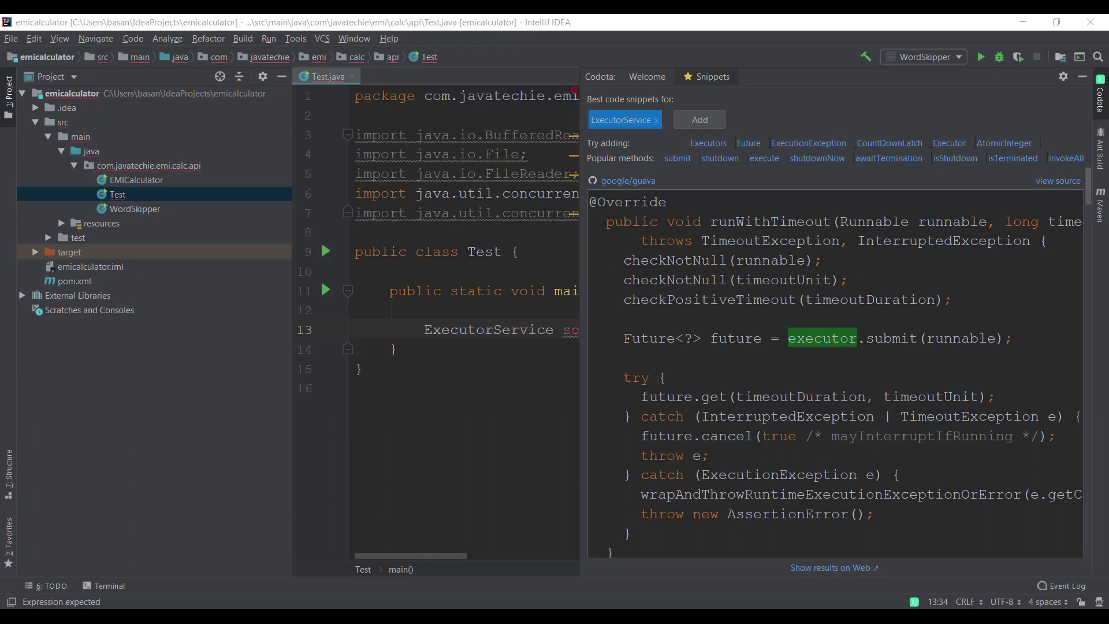
left_click(261, 563)
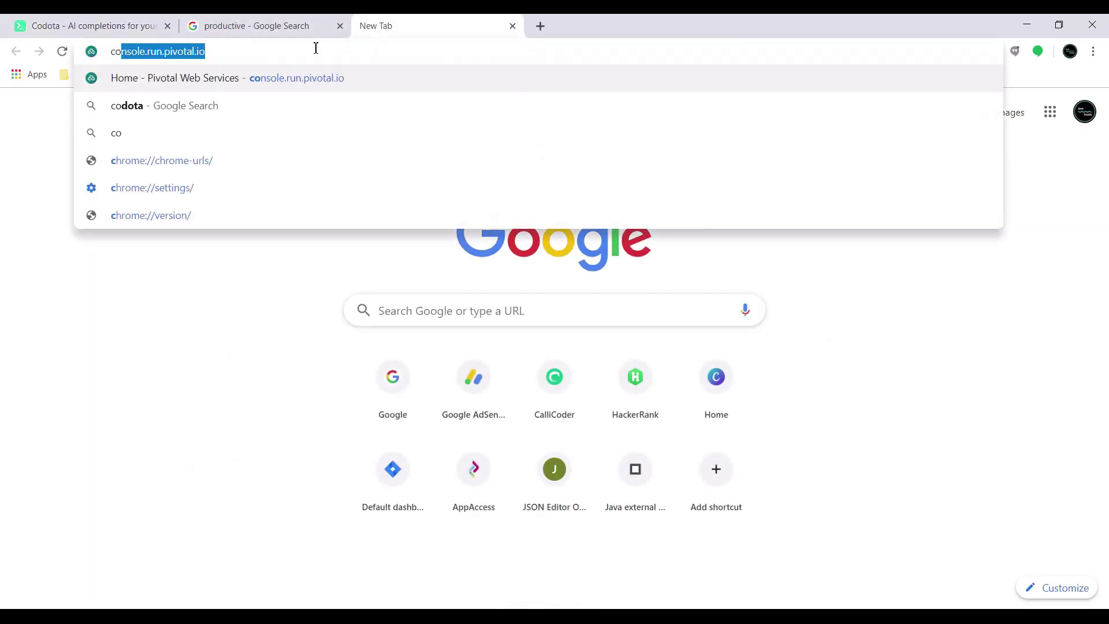
type("dota")
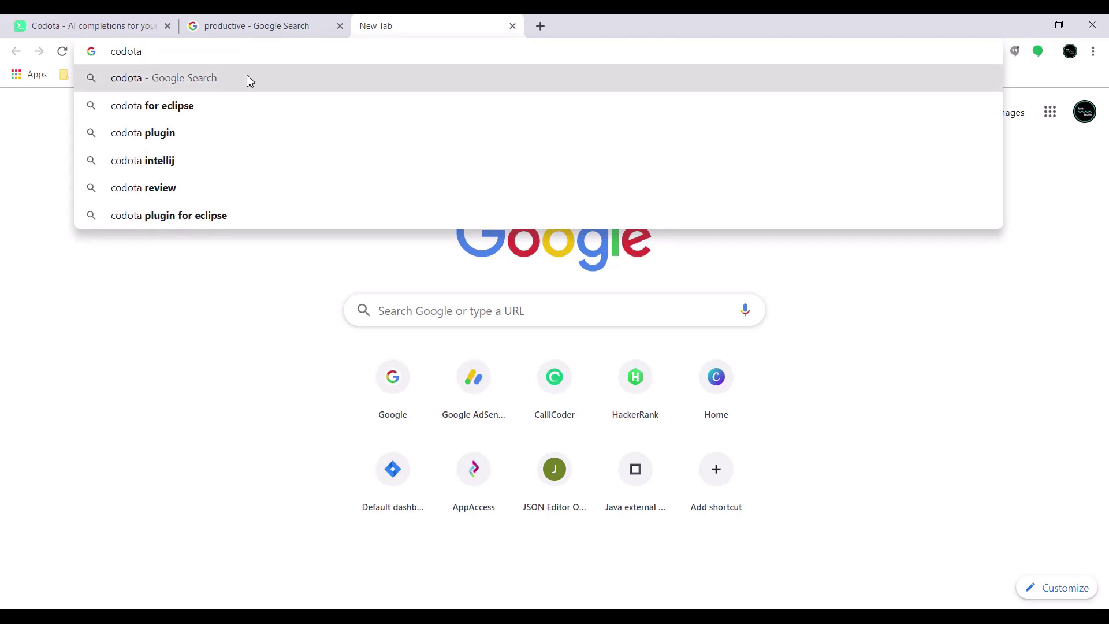
Search Google for 'codota for eclipse' from the address-bar suggestion
left_click(214, 105)
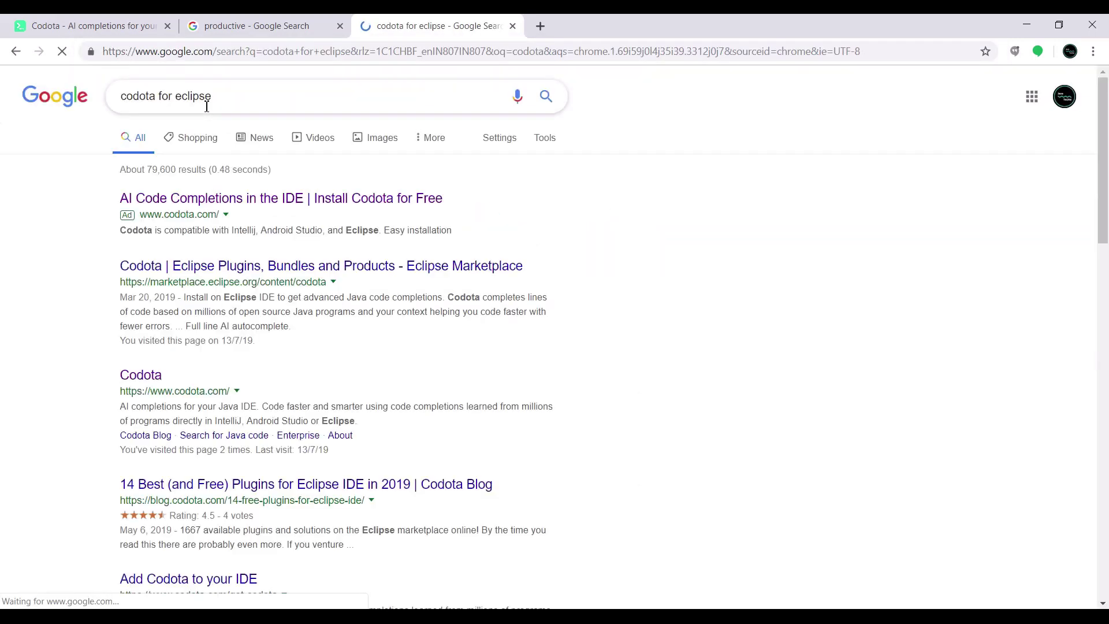